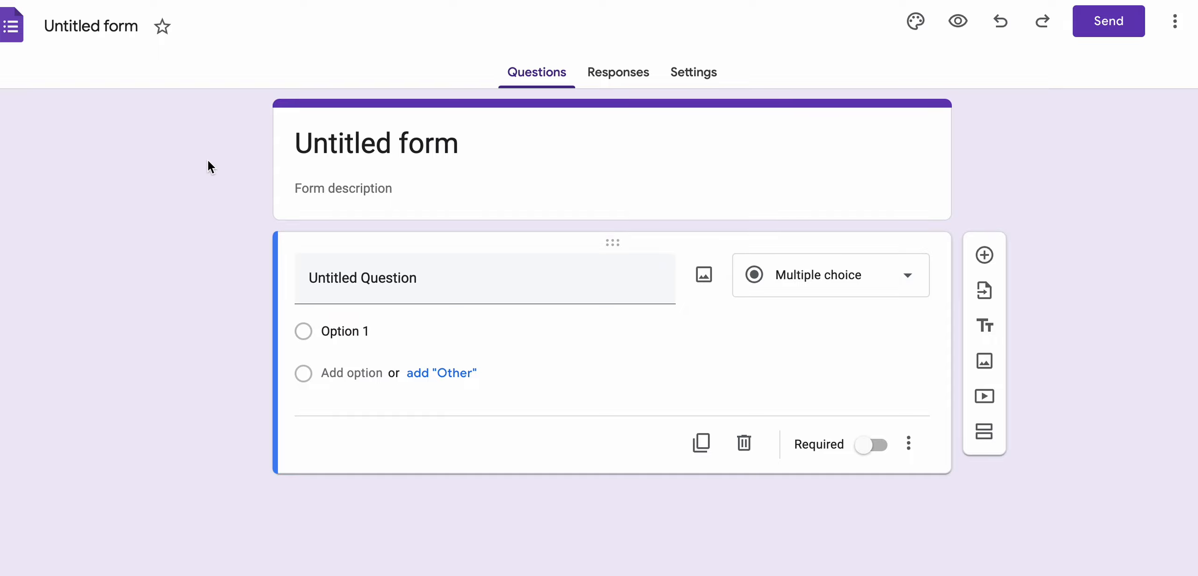
# Replace the form's placeholder title with "Proposal Evaluations"
pyautogui.click(390, 149)
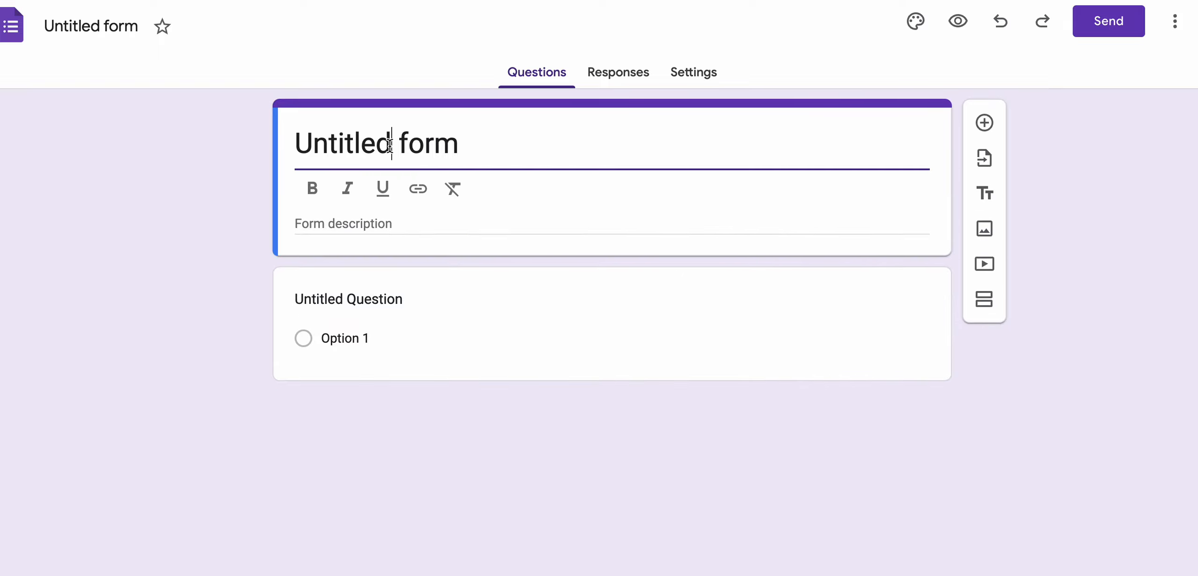
pyautogui.doubleClick(390, 149)
pyautogui.tripleClick(390, 149)
pyautogui.write('Propo')
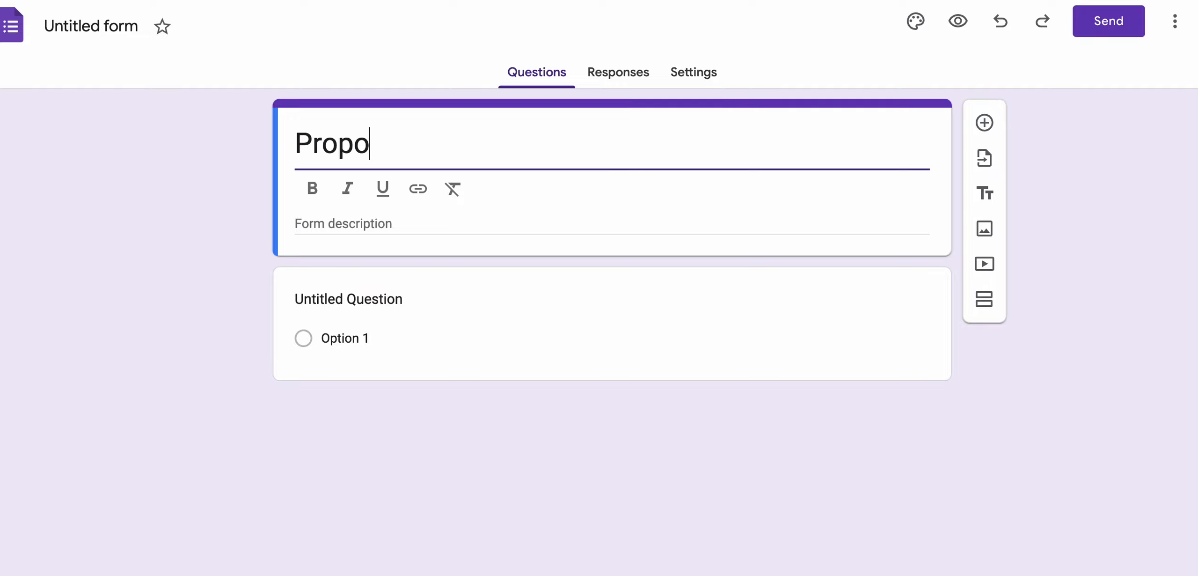
pyautogui.write('sal Evaluations')
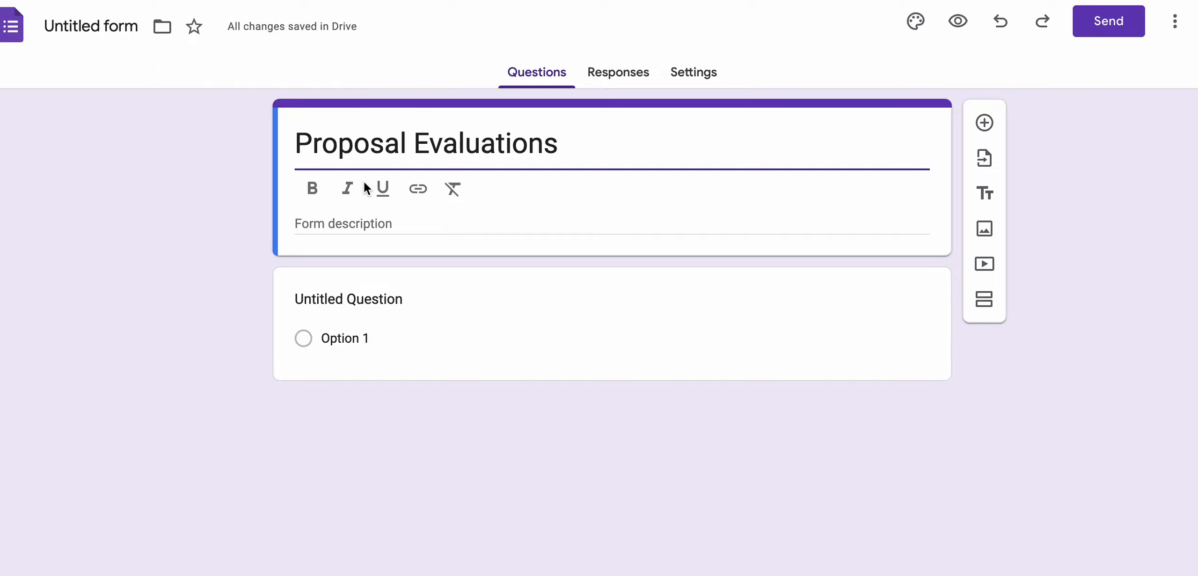
# Title the first question "Proposal Numer" and set its type to Multiple choice
pyautogui.click(344, 299)
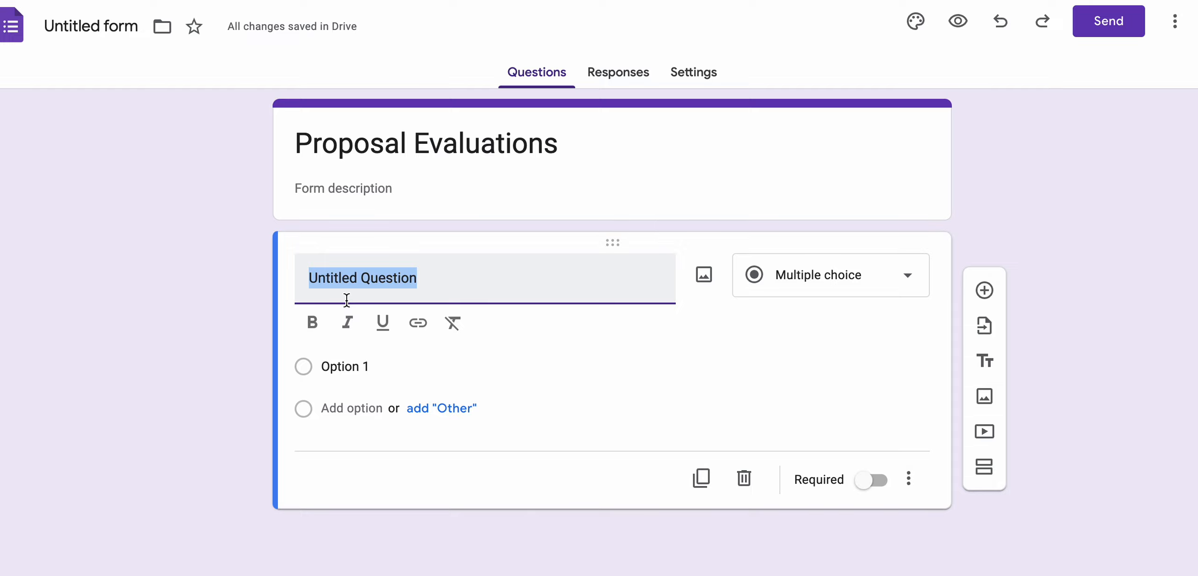
pyautogui.write('Proposal Num')
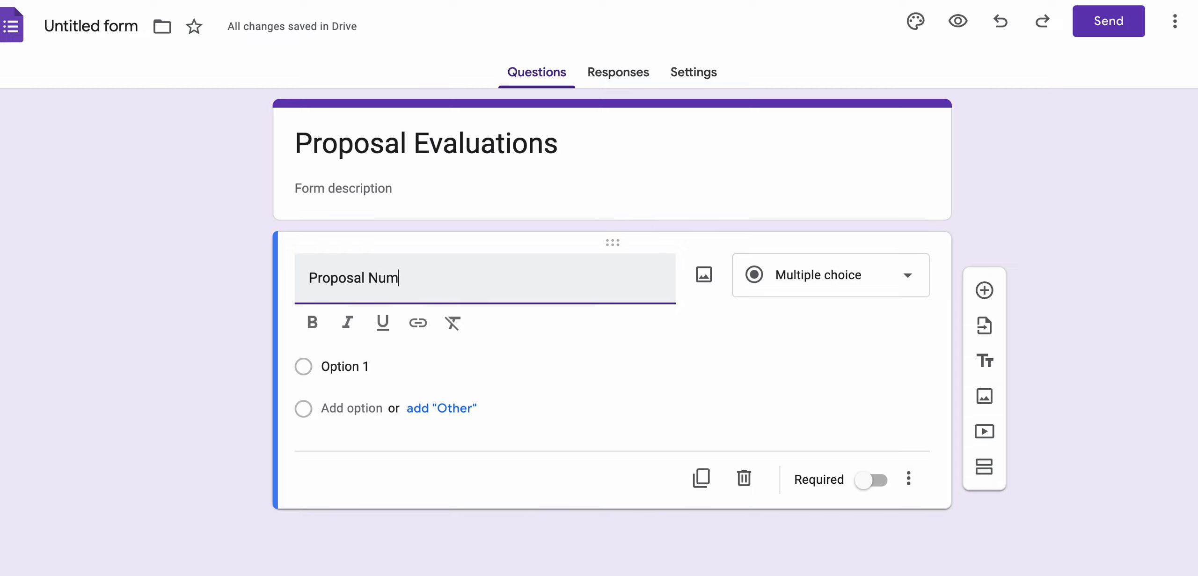
pyautogui.write('ner')
pyautogui.press('BackSpace')
pyautogui.press('BackSpace')
pyautogui.press('BackSpace')
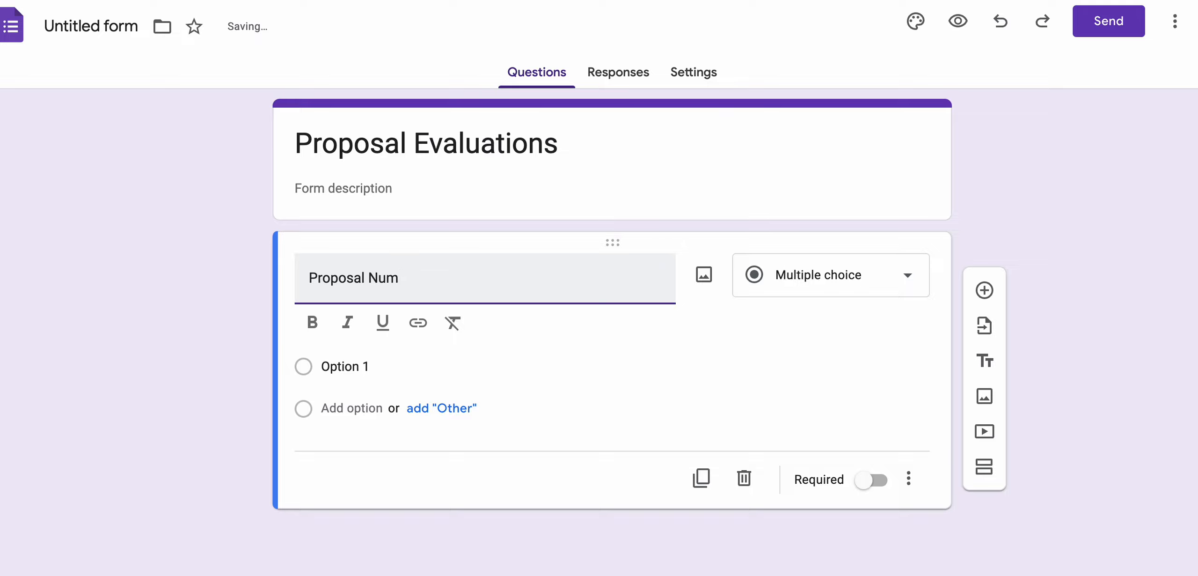
pyautogui.write('er')
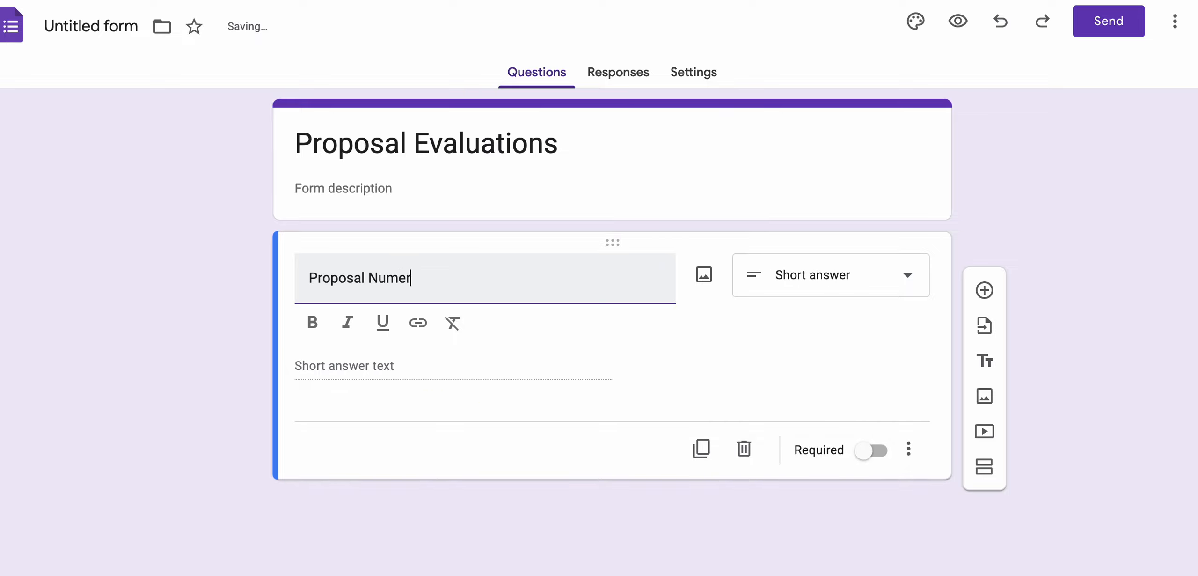
pyautogui.click(840, 286)
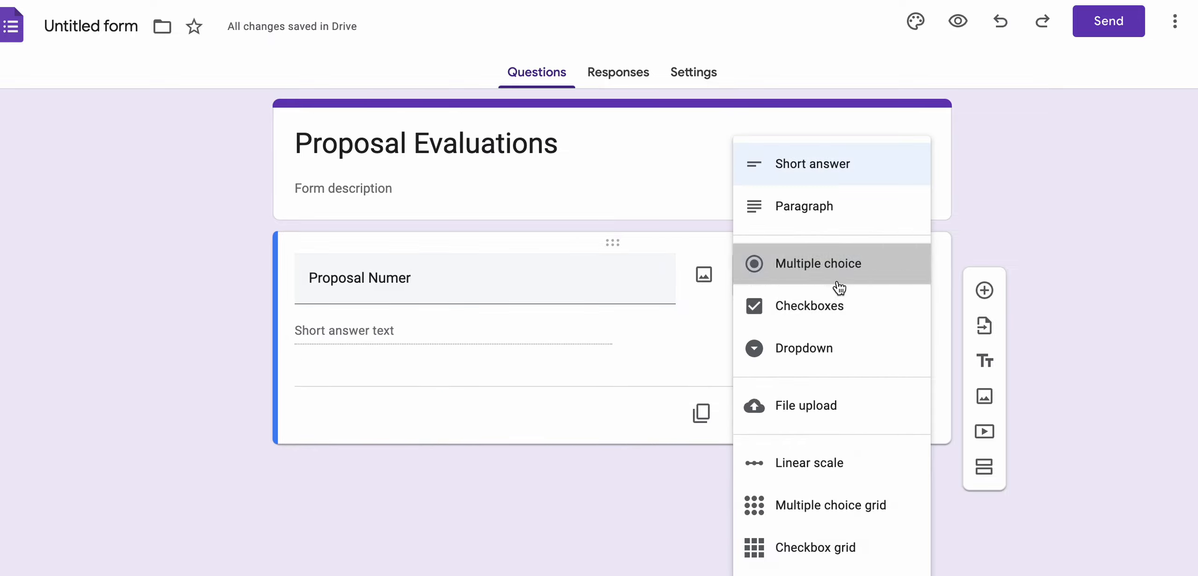
pyautogui.click(837, 286)
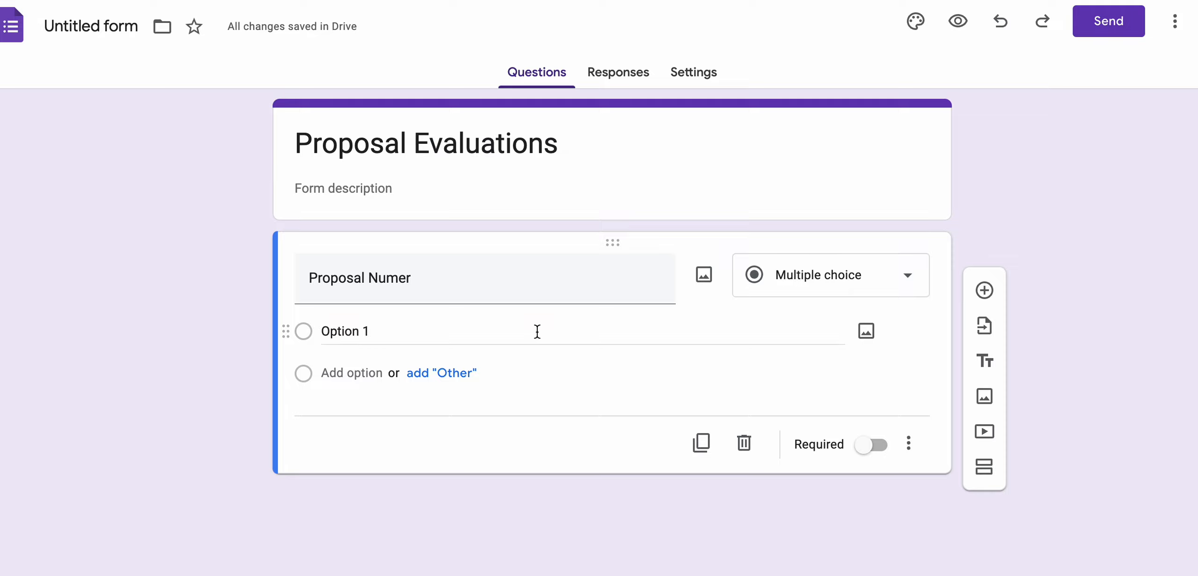
# Give the proposal question the options 4.2, 4.3, 4.4 and 4.5, and make it required
pyautogui.click(527, 330)
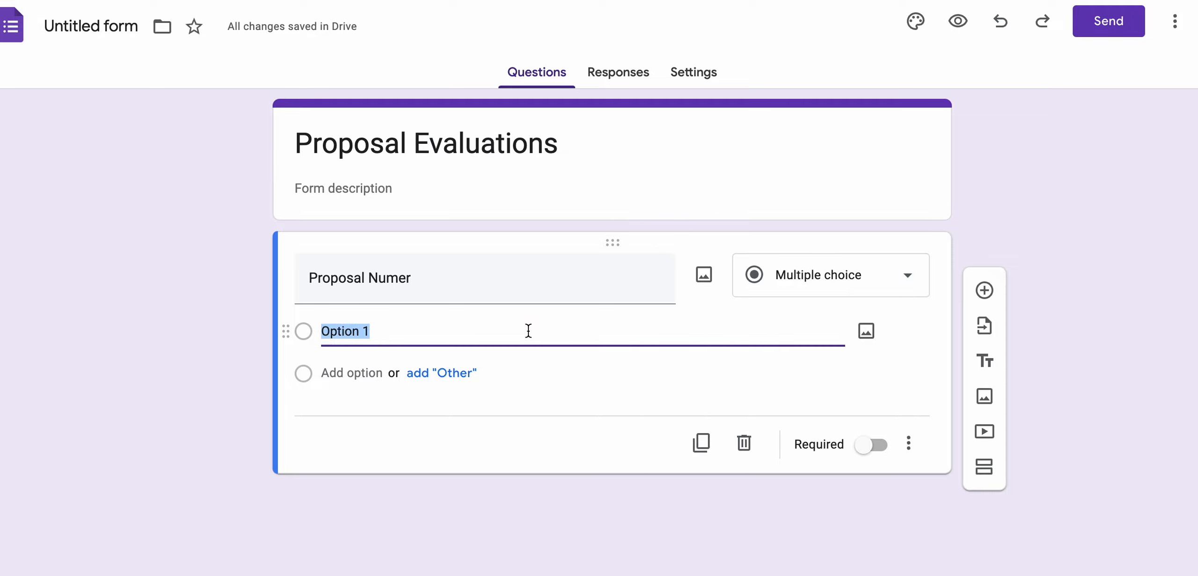
pyautogui.write('4.2')
pyautogui.press('Return')
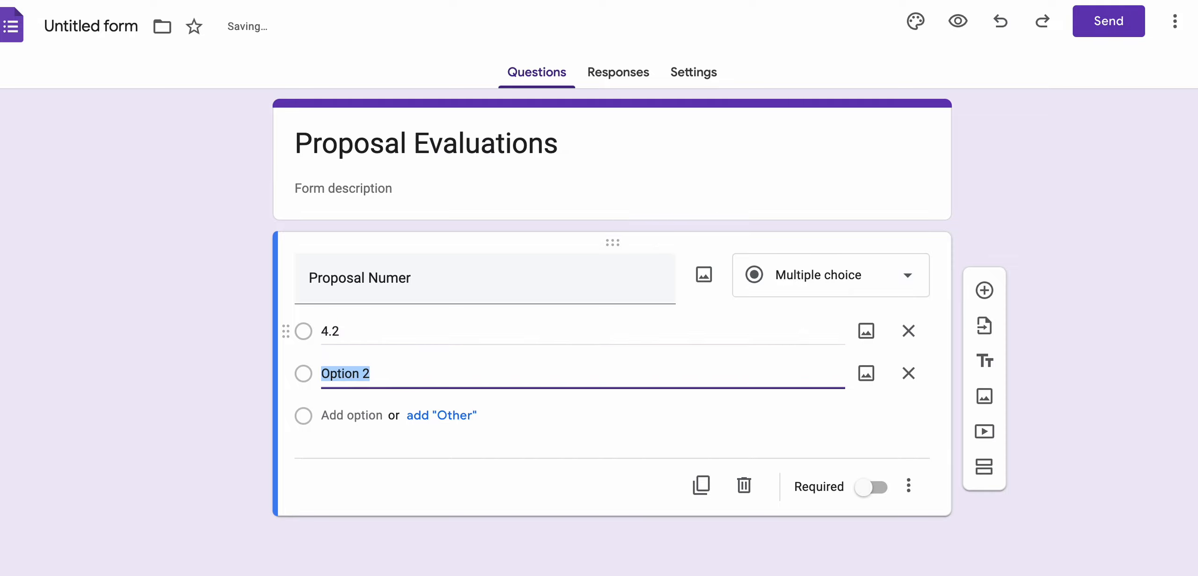
pyautogui.write('4.3')
pyautogui.press('Return')
pyautogui.write('4.')
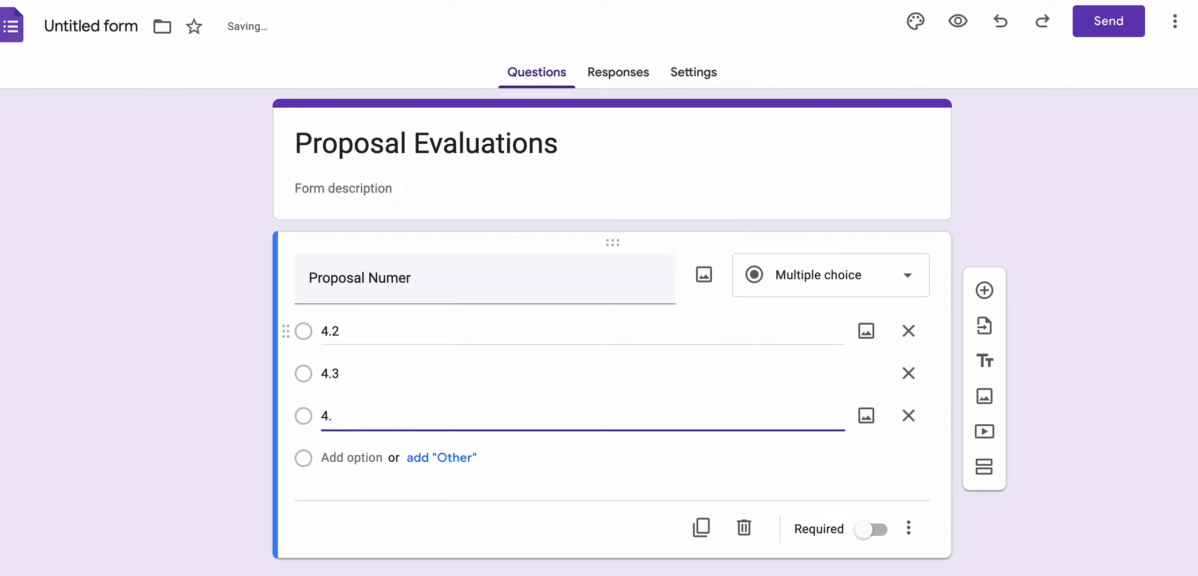
pyautogui.write('4')
pyautogui.press('Return')
pyautogui.write('4.5')
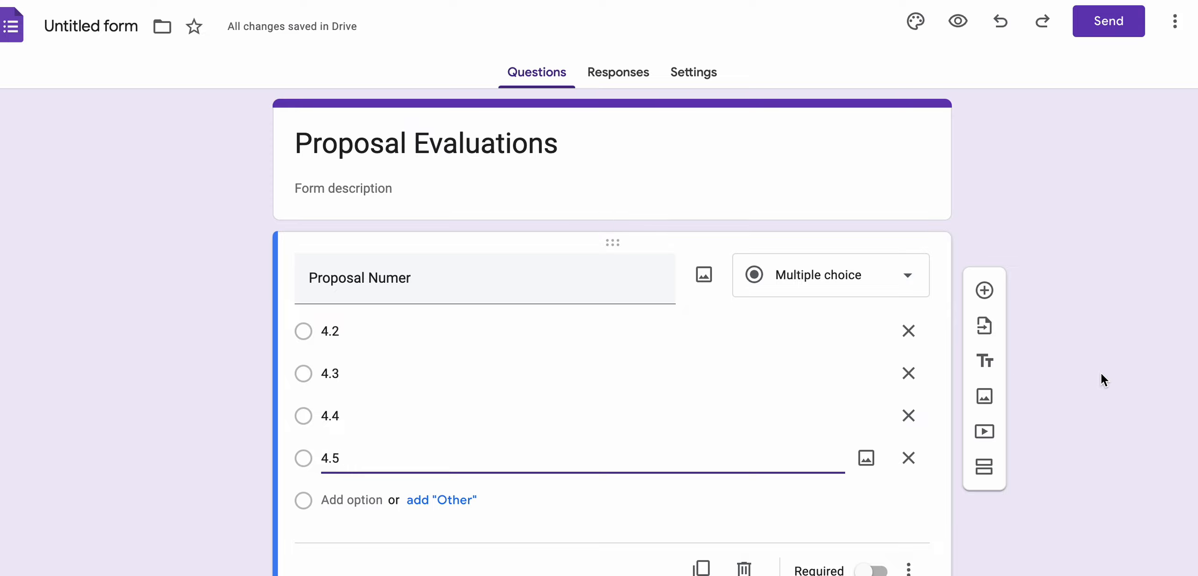
pyautogui.click(873, 570)
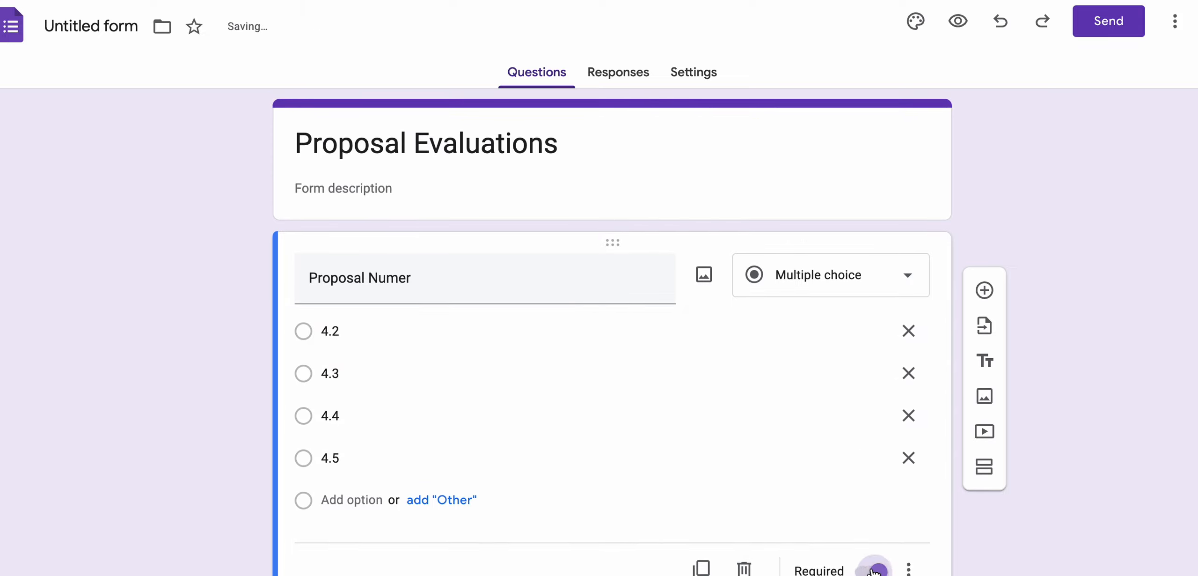
# Add a new question titled "Goals" and set its type to Linear scale
pyautogui.click(987, 287)
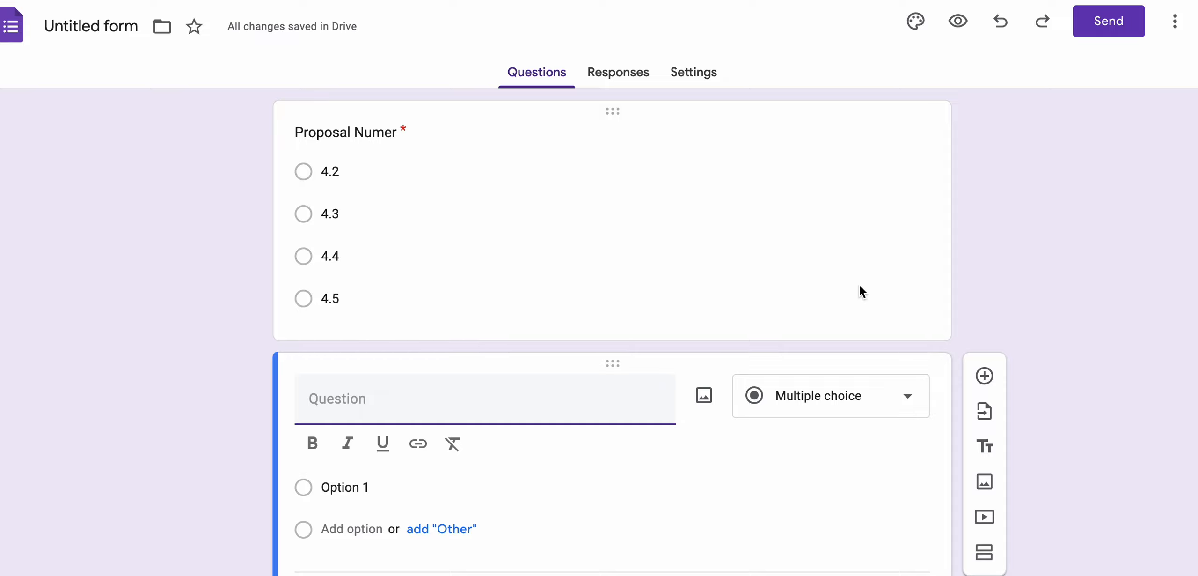
pyautogui.write('Goals')
pyautogui.click(791, 396)
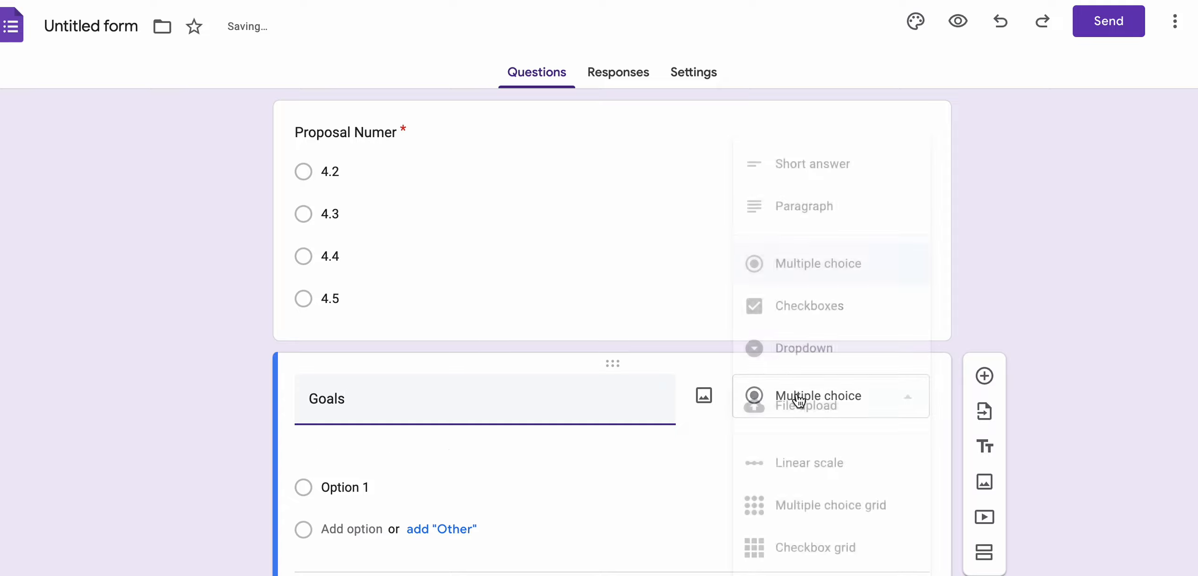
pyautogui.click(799, 462)
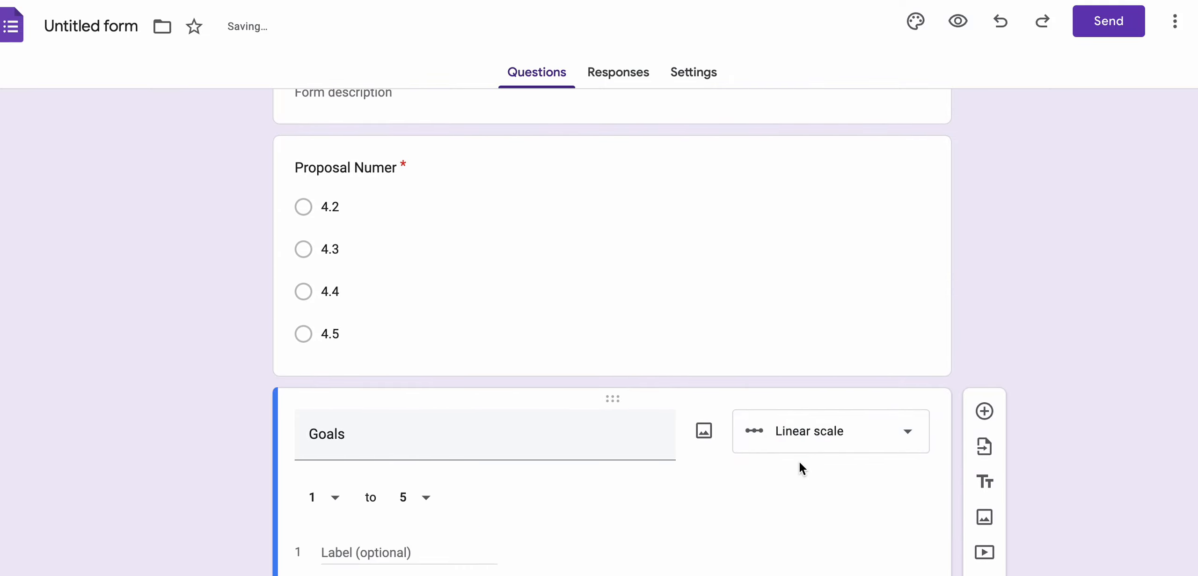
# Label the Goals scale "Weak" at 1 and "Strong" at 5
pyautogui.click(327, 551)
pyautogui.write('Weakest')
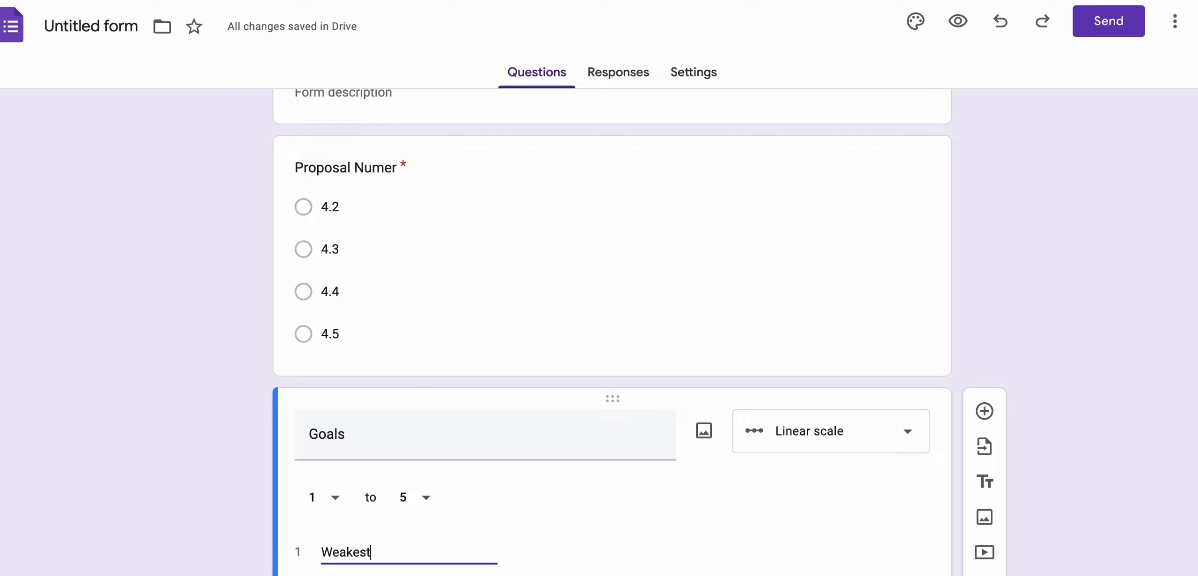
pyautogui.scroll(-2, 330, 558)
pyautogui.click(328, 536)
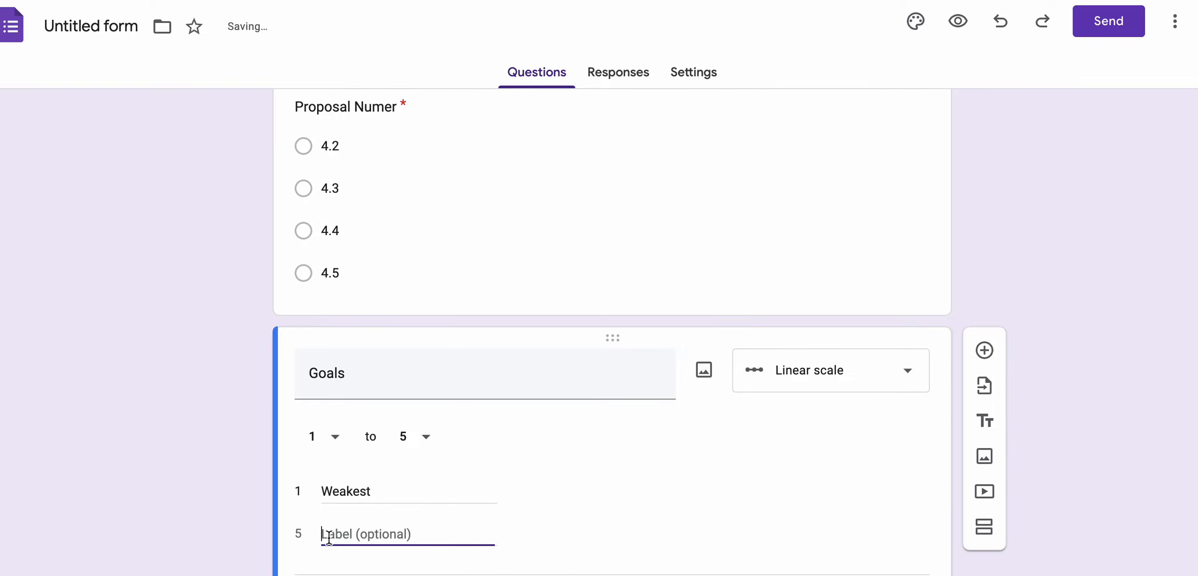
pyautogui.write('Strong')
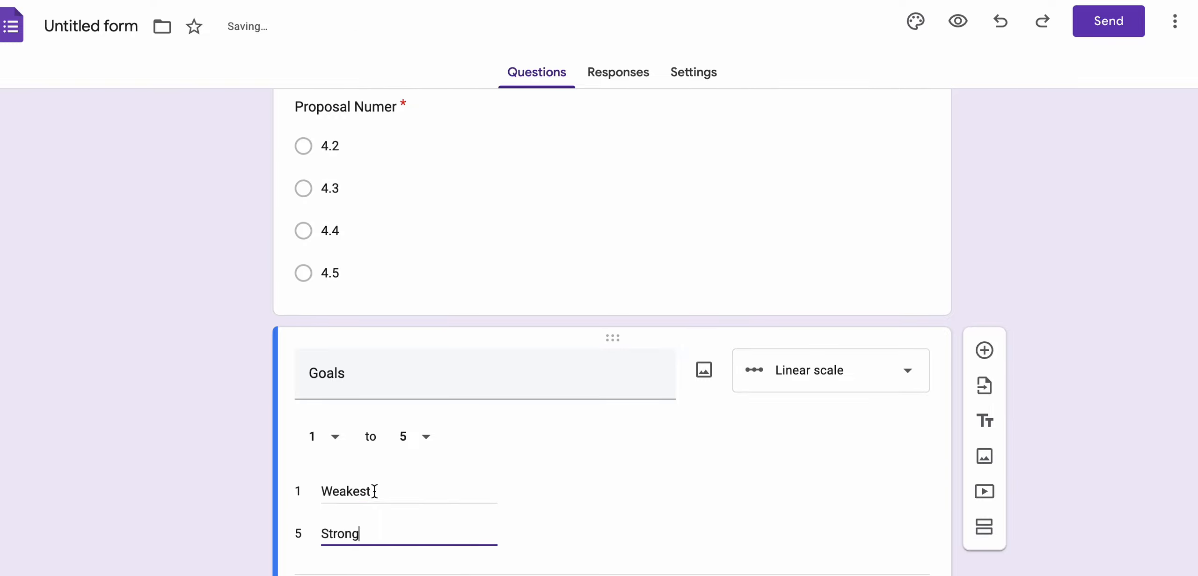
pyautogui.doubleClick(375, 490)
pyautogui.press('BackSpace')
pyautogui.write('Weak')
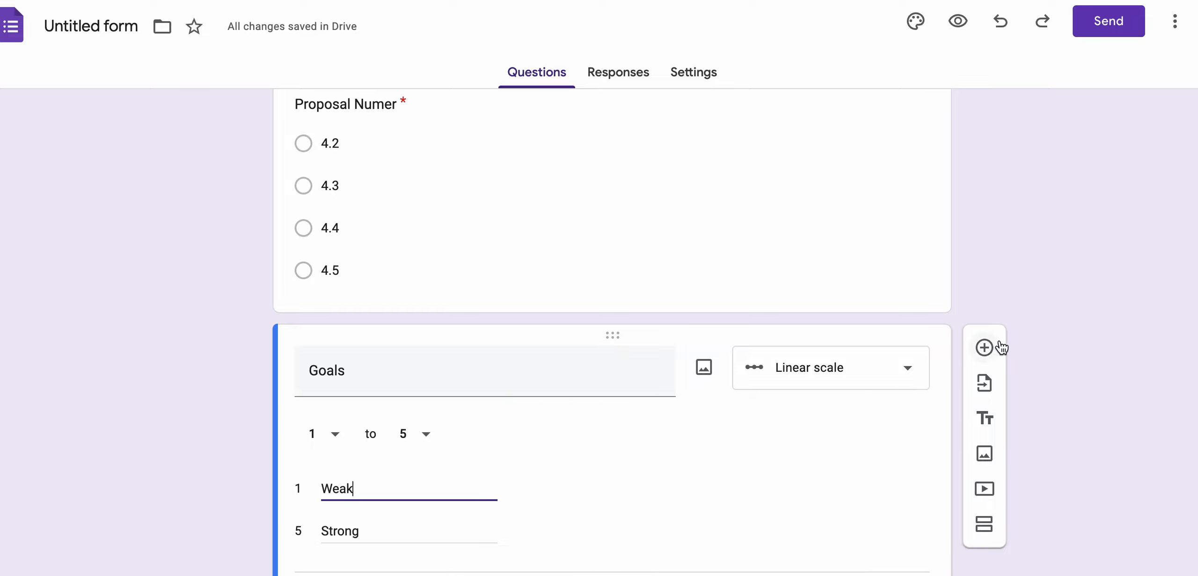
# Add a Linear scale question titled "Cost", labelled "Weak" at 1 and "Strong" at 5
pyautogui.click(985, 348)
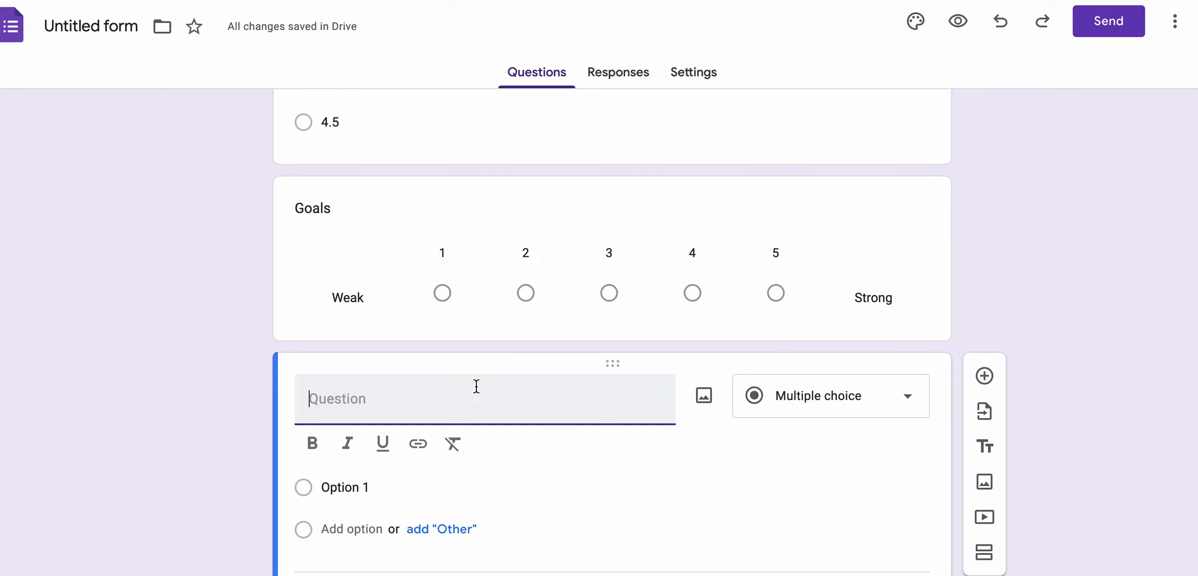
pyautogui.write('Cost')
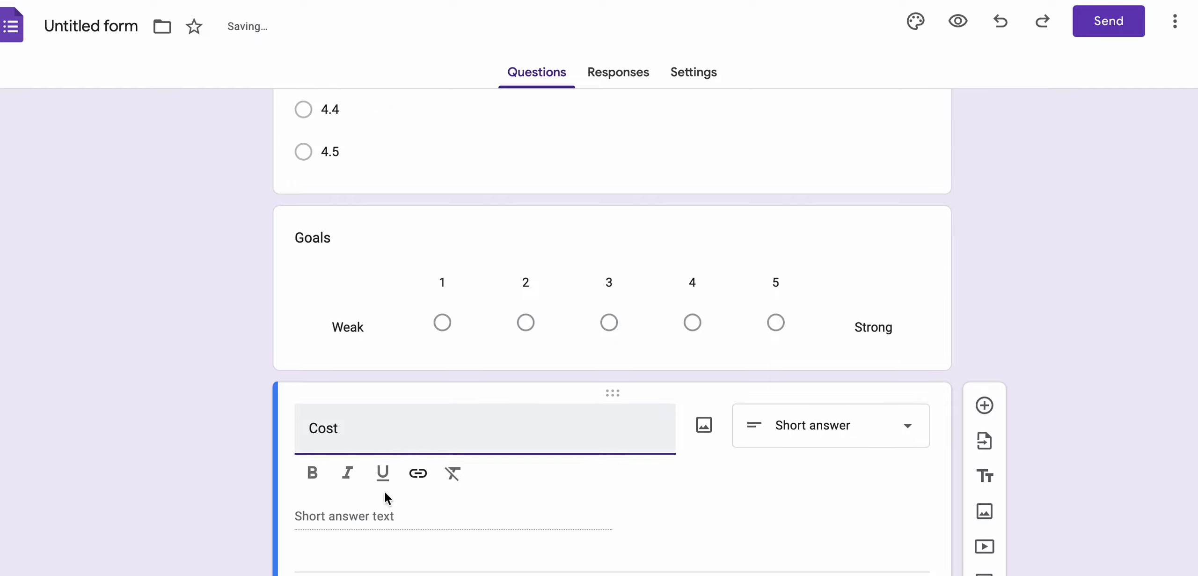
pyautogui.click(833, 424)
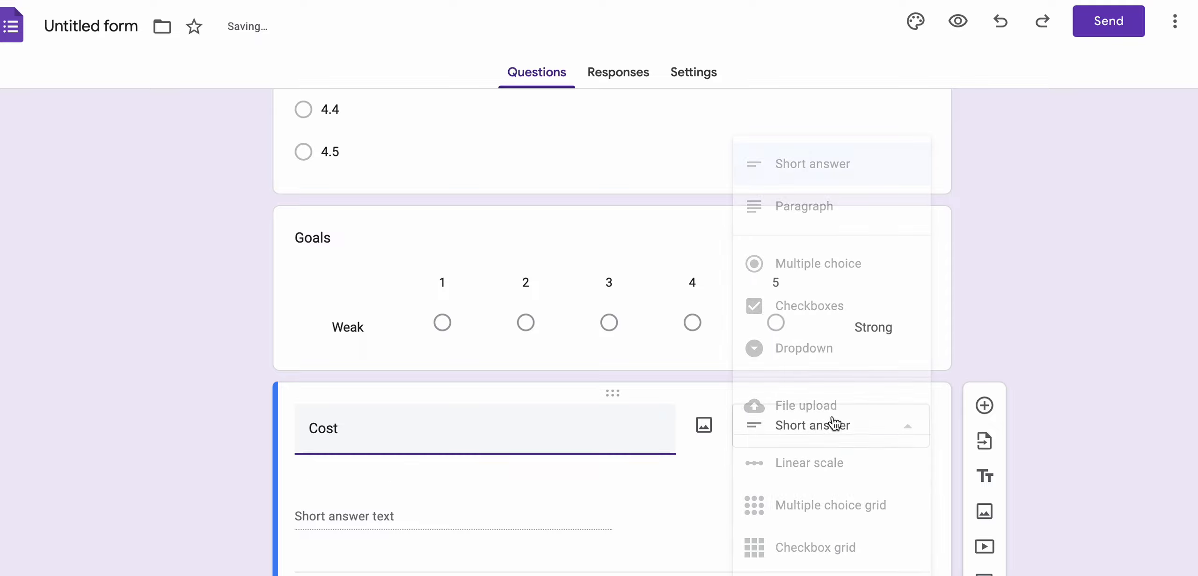
pyautogui.click(832, 463)
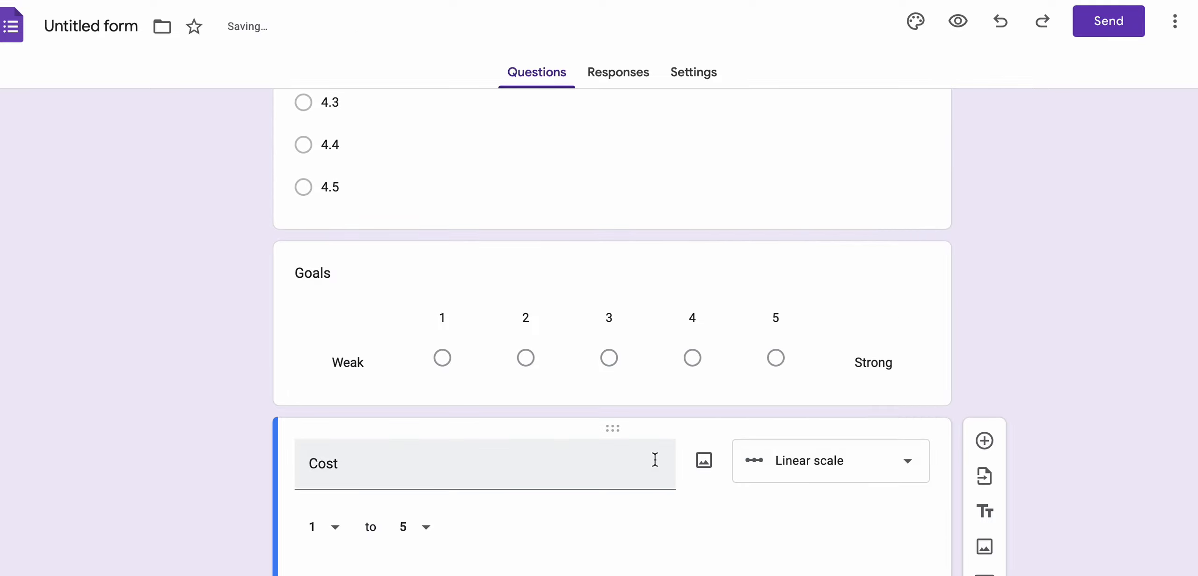
pyautogui.click(357, 492)
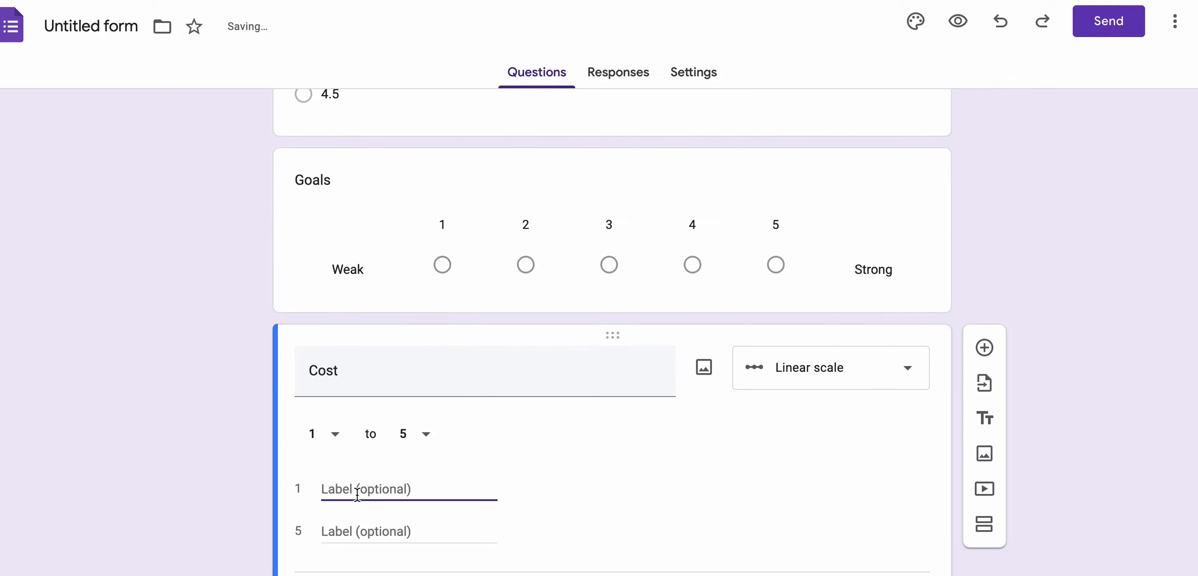
pyautogui.write('Weak')
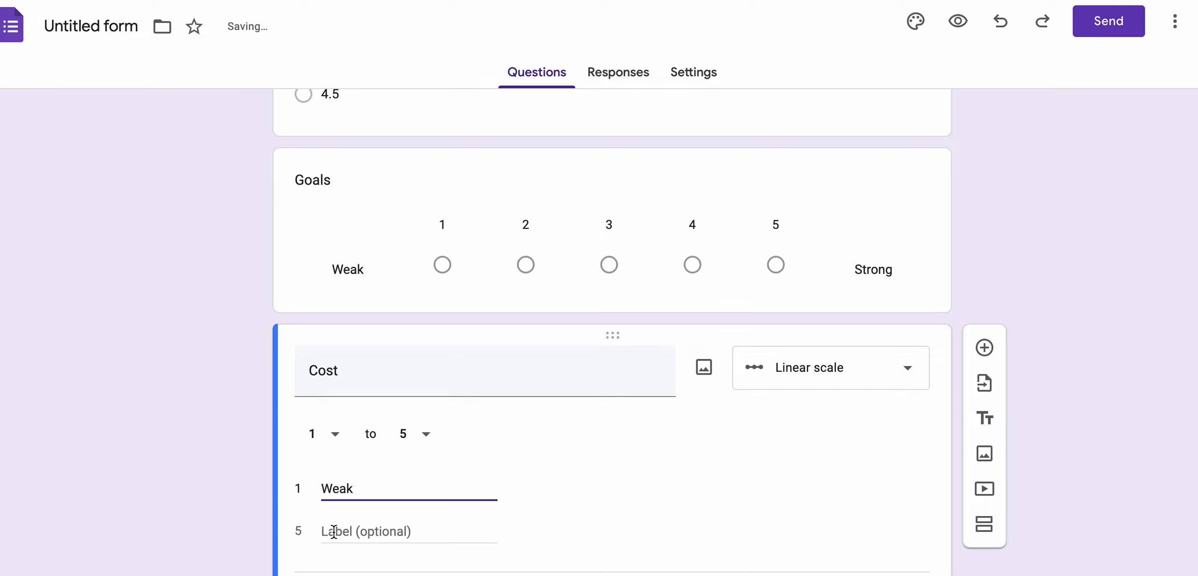
pyautogui.click(333, 532)
pyautogui.write('Strong')
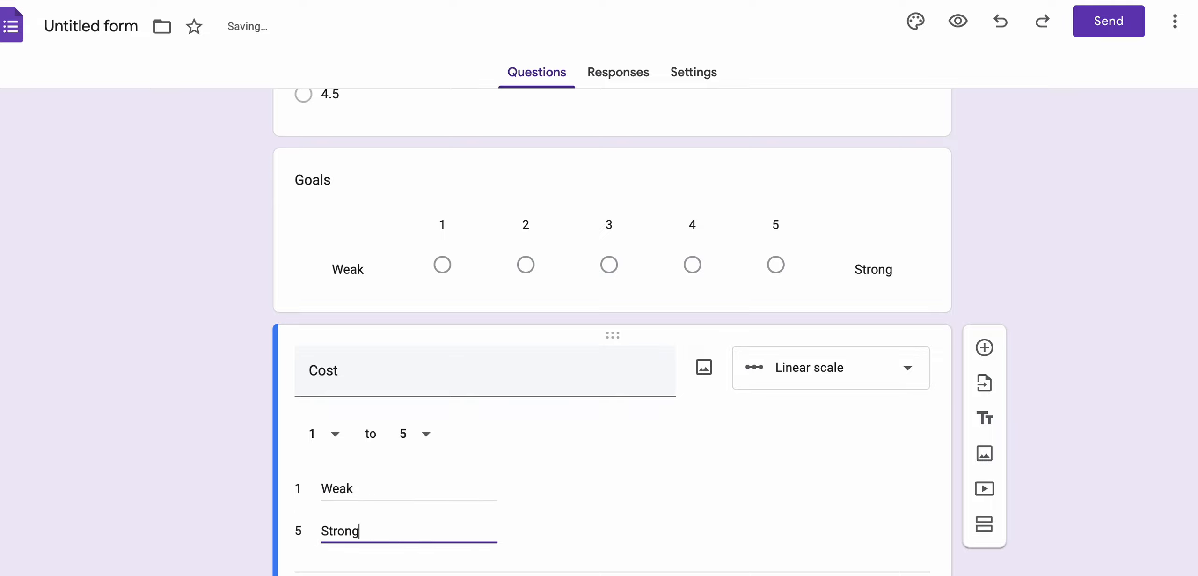
pyautogui.click(118, 447)
# Open the form's sending options, choose sharing by link and shorten the URL
pyautogui.scroll(1, 117, 447)
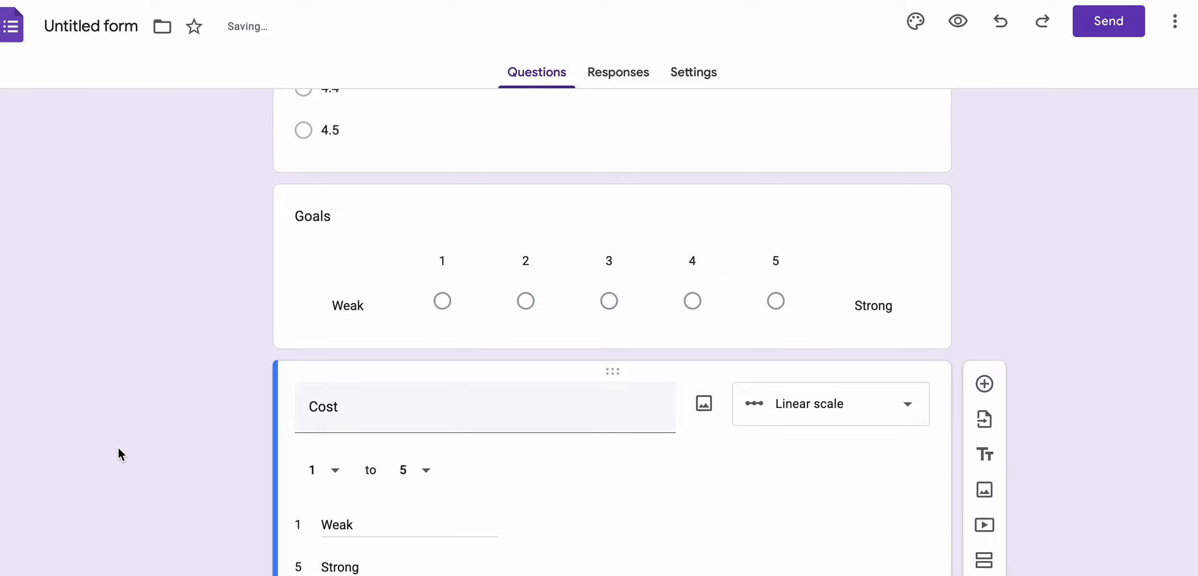
pyautogui.scroll(6, 118, 447)
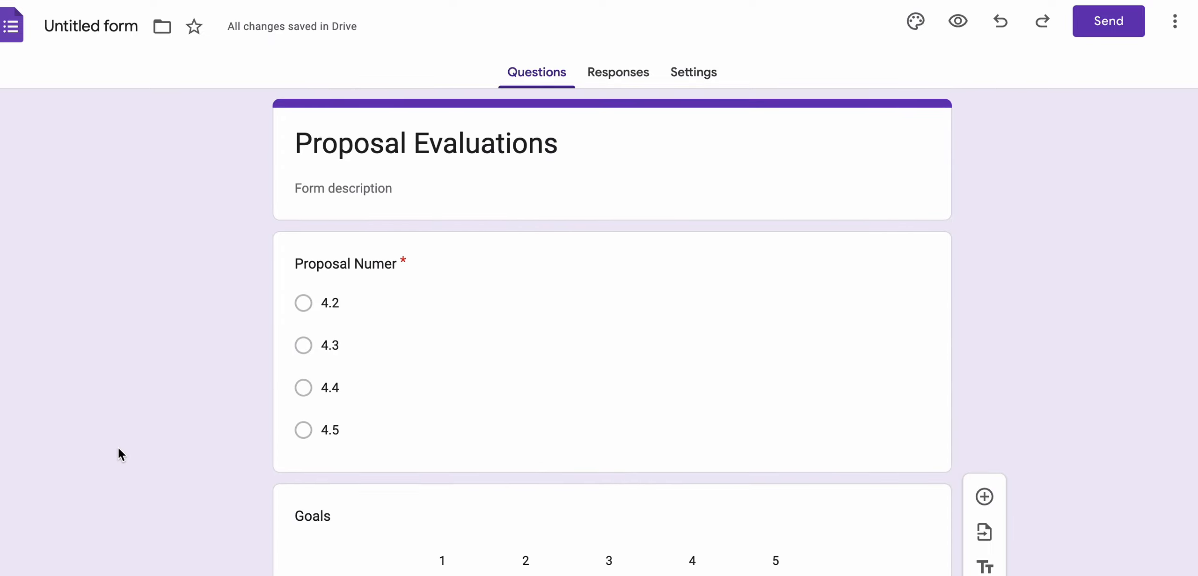
pyautogui.scroll(-7, 118, 448)
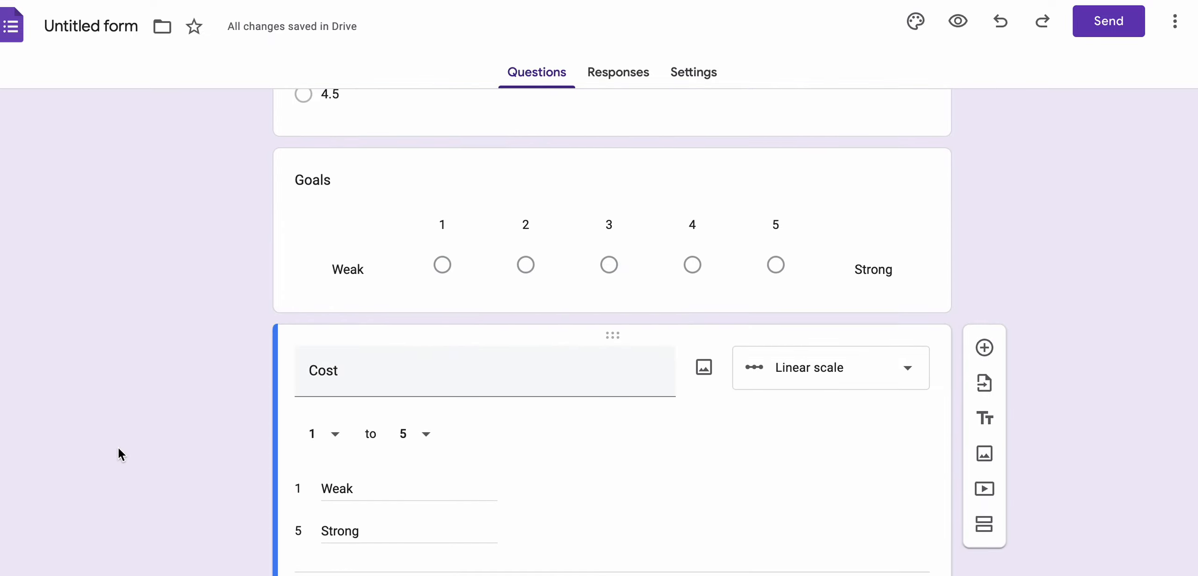
pyautogui.scroll(7, 441, 234)
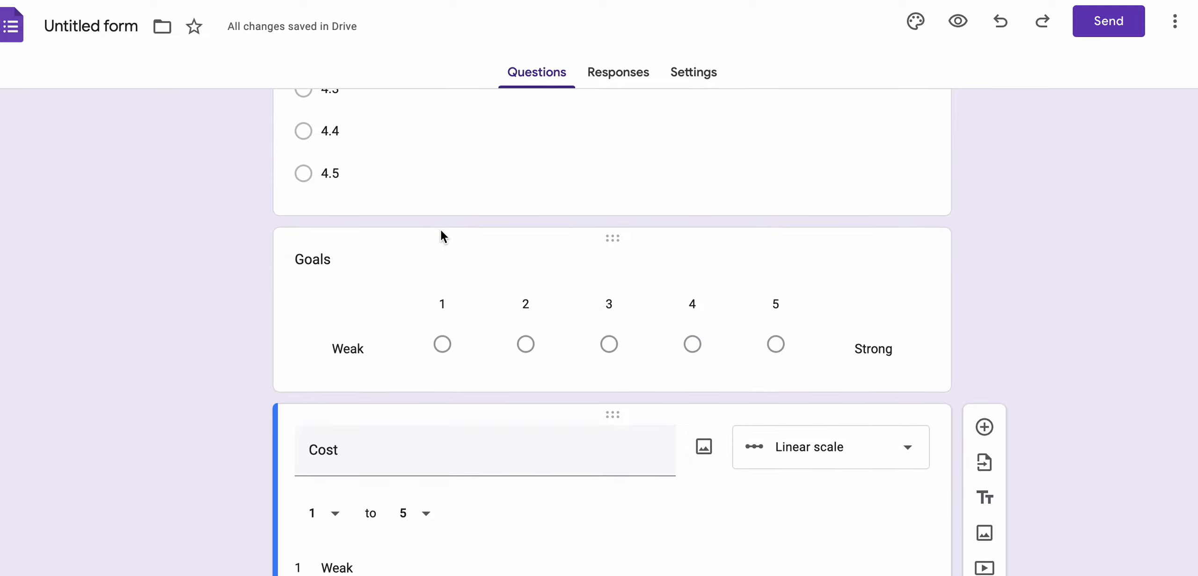
pyautogui.click(1128, 19)
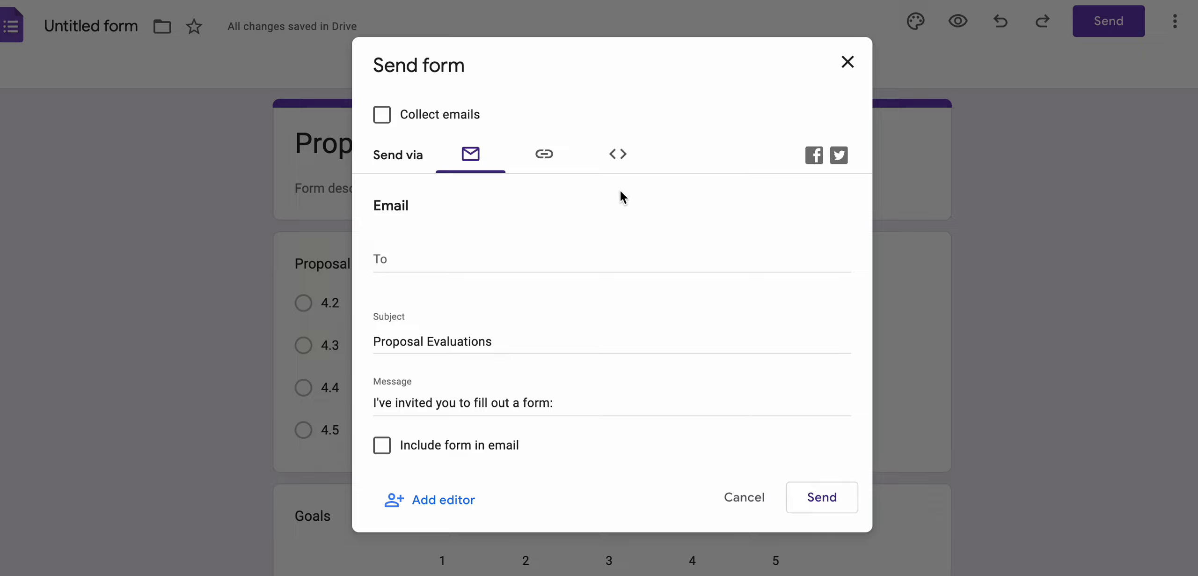
pyautogui.click(552, 165)
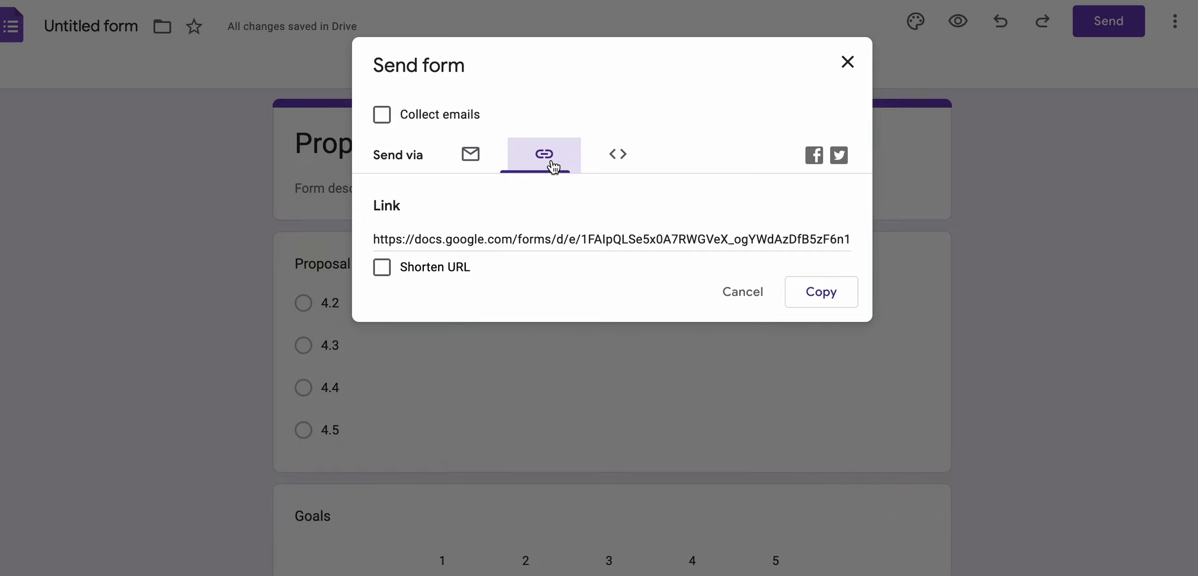
pyautogui.click(377, 280)
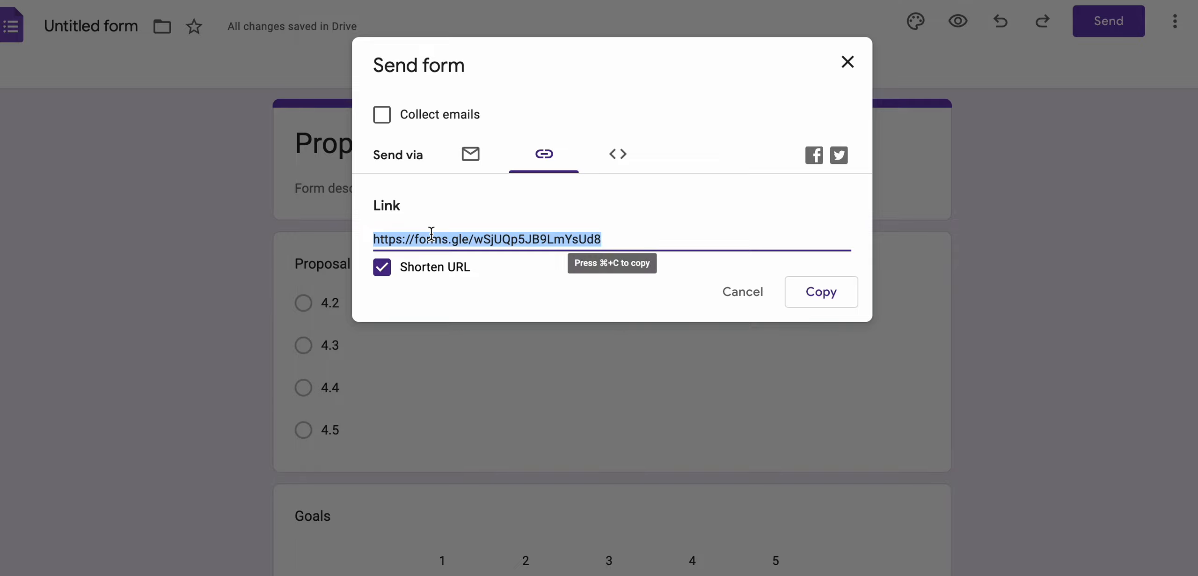
# Copy the shortened form link and open it in a new window of the other browser
pyautogui.press('super+c')
pyautogui.rightClick(316, 574)
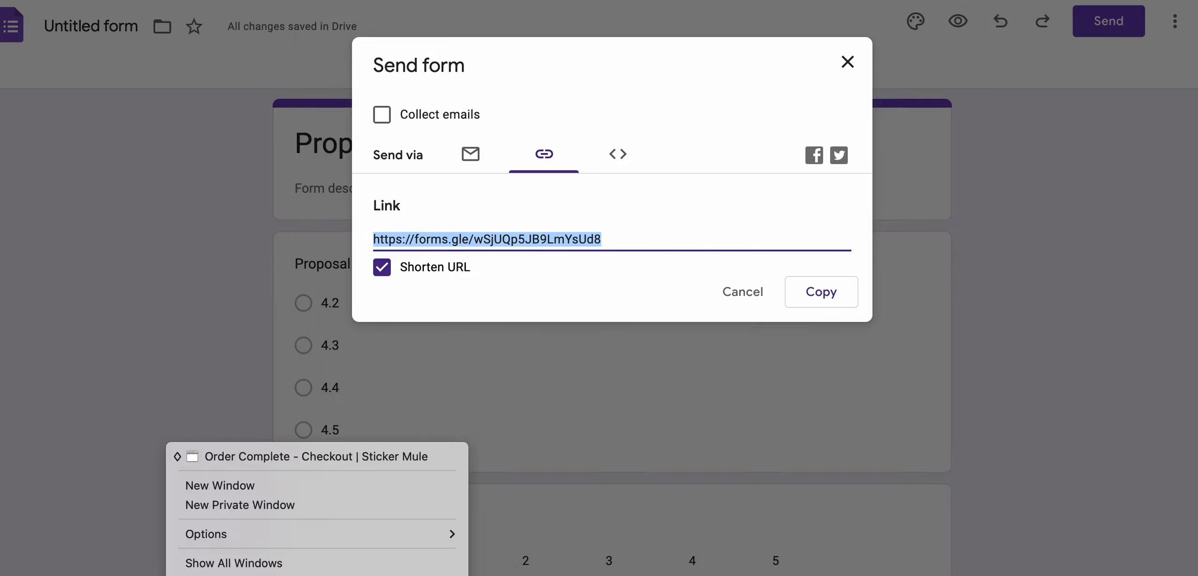
pyautogui.click(224, 485)
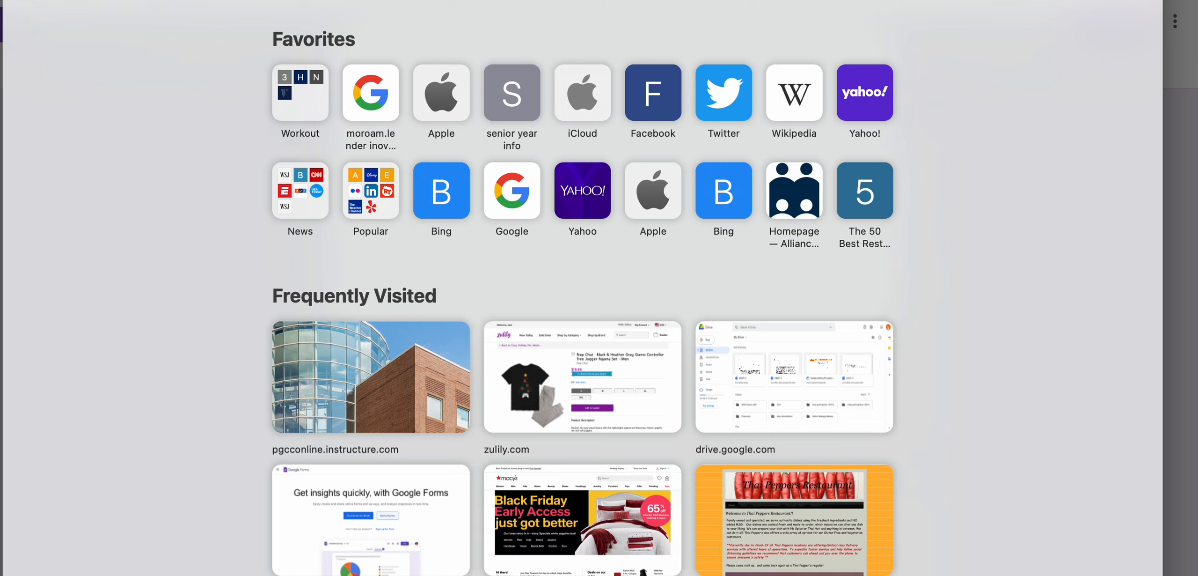
pyautogui.press('Return')
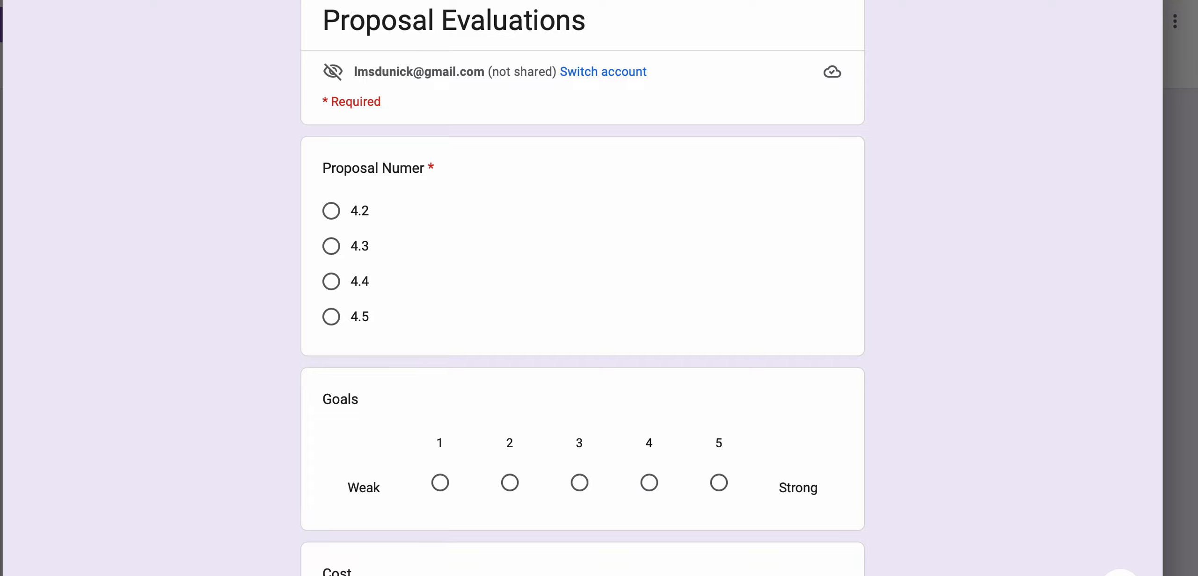
# Answer the form with proposal 4.2, Goals rated 2 and Cost rated 4, and submit the response
pyautogui.scroll(-1, 388, 136)
pyautogui.click(332, 173)
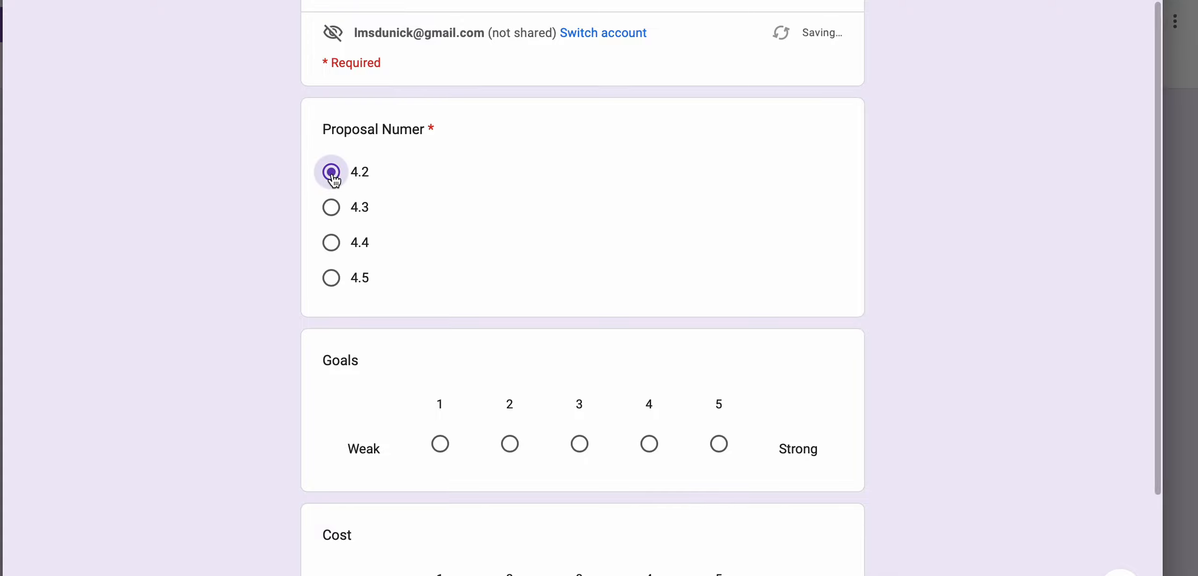
pyautogui.click(510, 444)
pyautogui.scroll(-5, 510, 449)
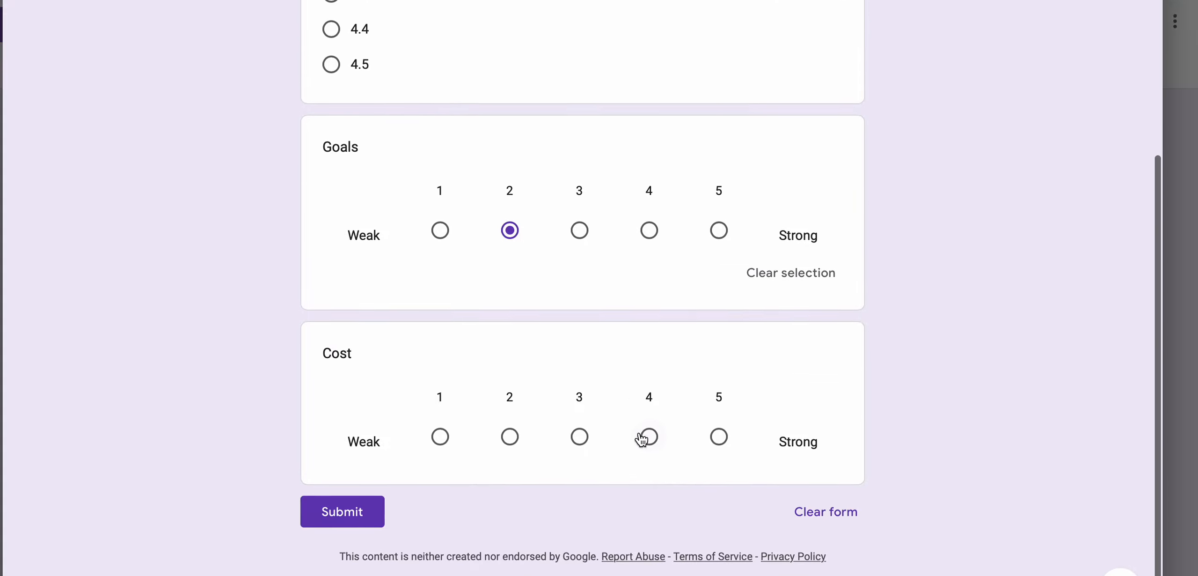
pyautogui.click(649, 437)
pyautogui.click(349, 544)
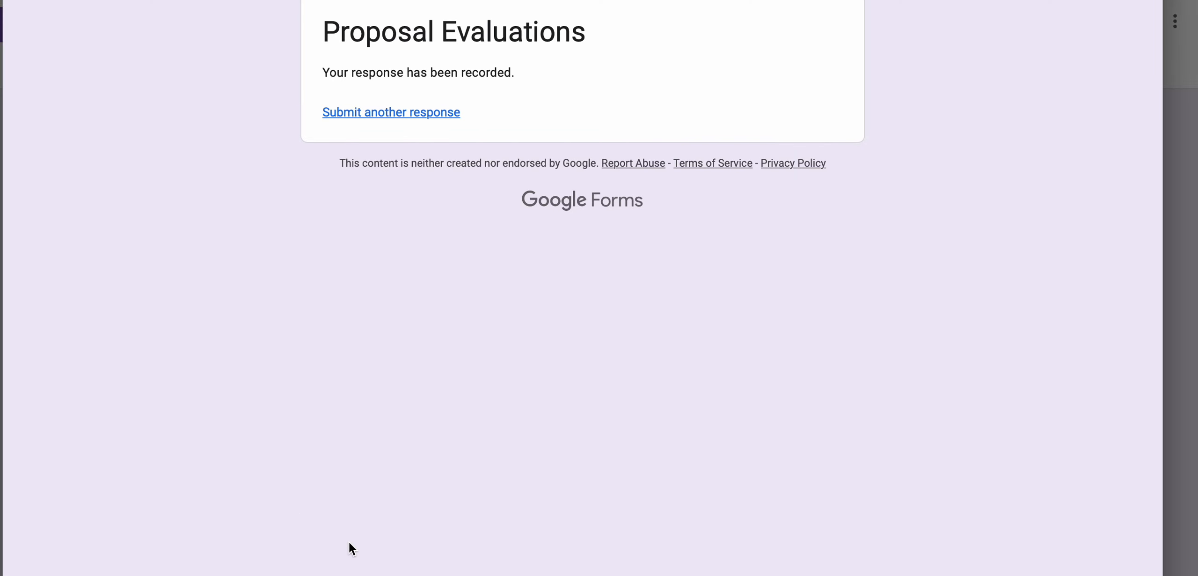
# Return to the form editor window and close the form's sending options
pyautogui.hotkey('ctrl', 'Up')
pyautogui.click(950, 517)
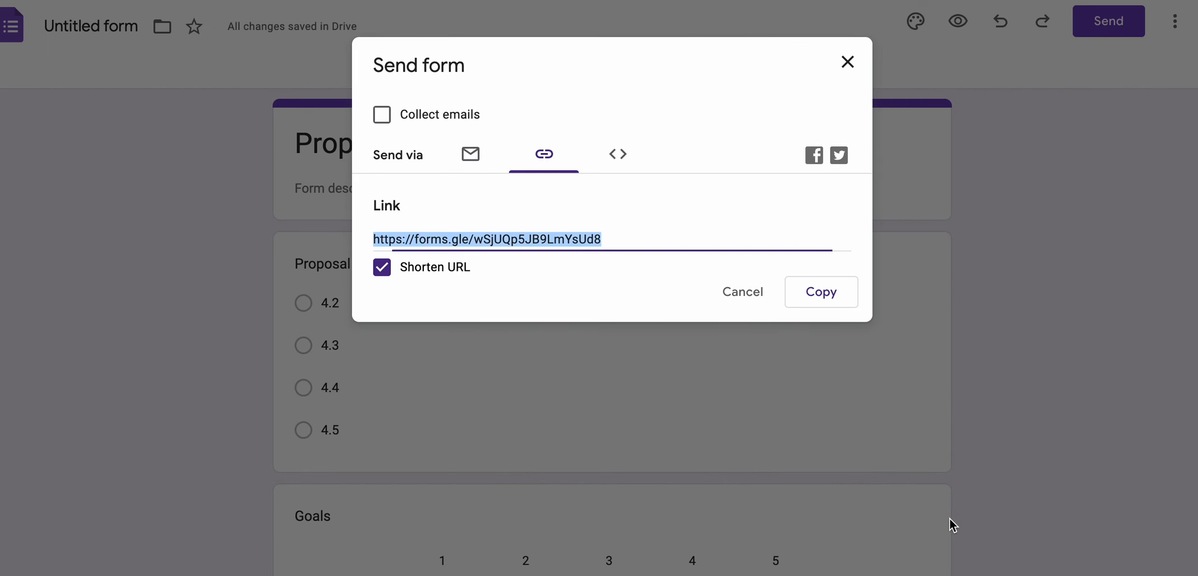
pyautogui.click(848, 62)
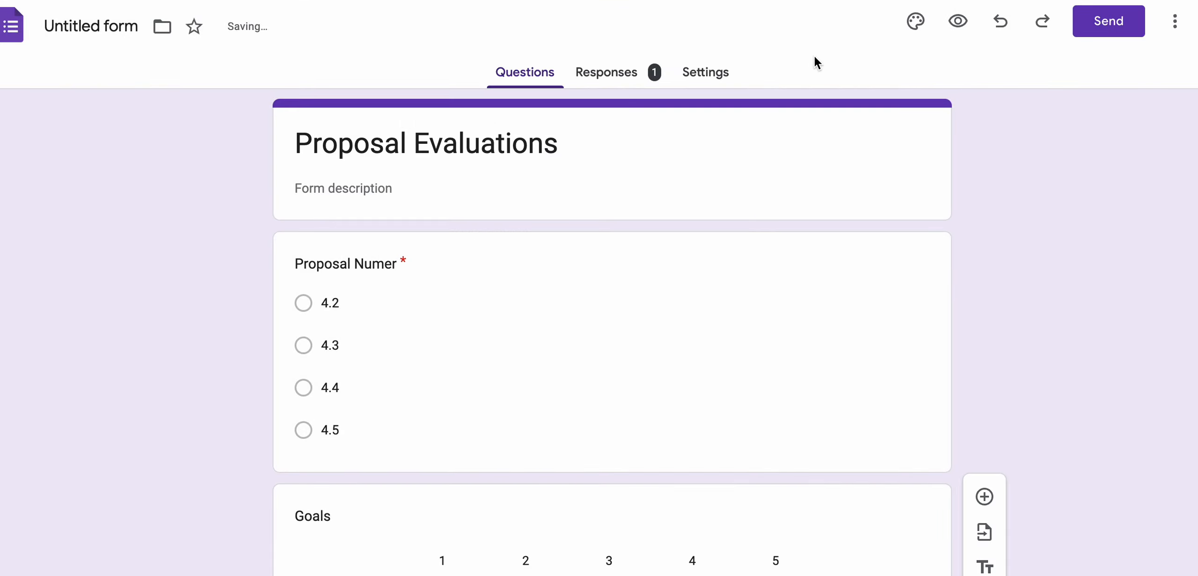
# Open the form's responses and examine the summary charts for the proposal, Goals and Cost questions
pyautogui.click(626, 79)
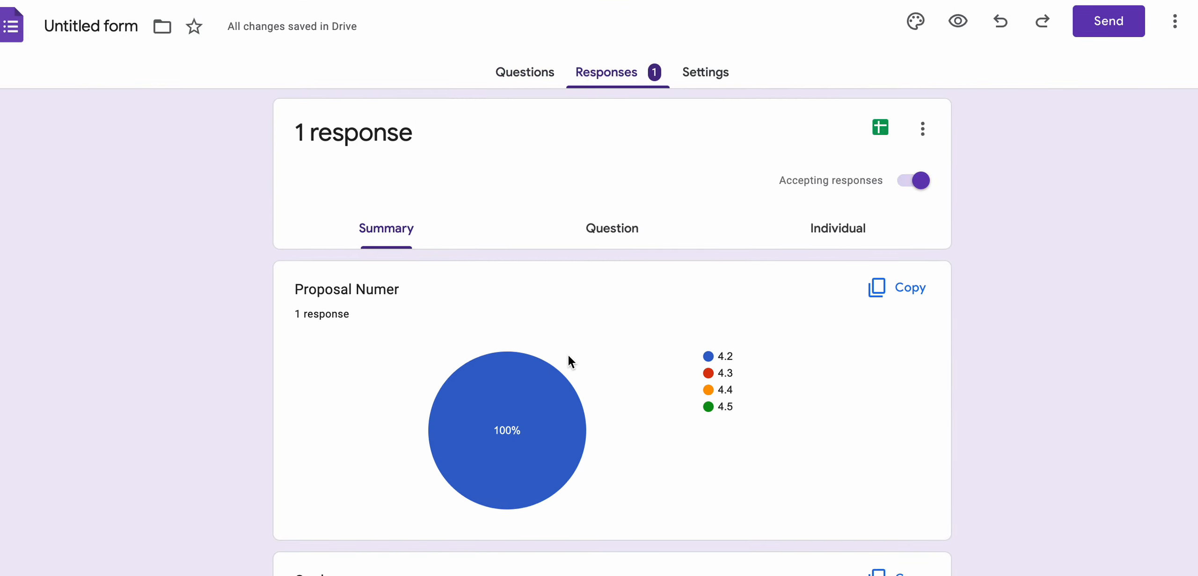
pyautogui.scroll(-5, 567, 354)
pyautogui.scroll(-2, 567, 354)
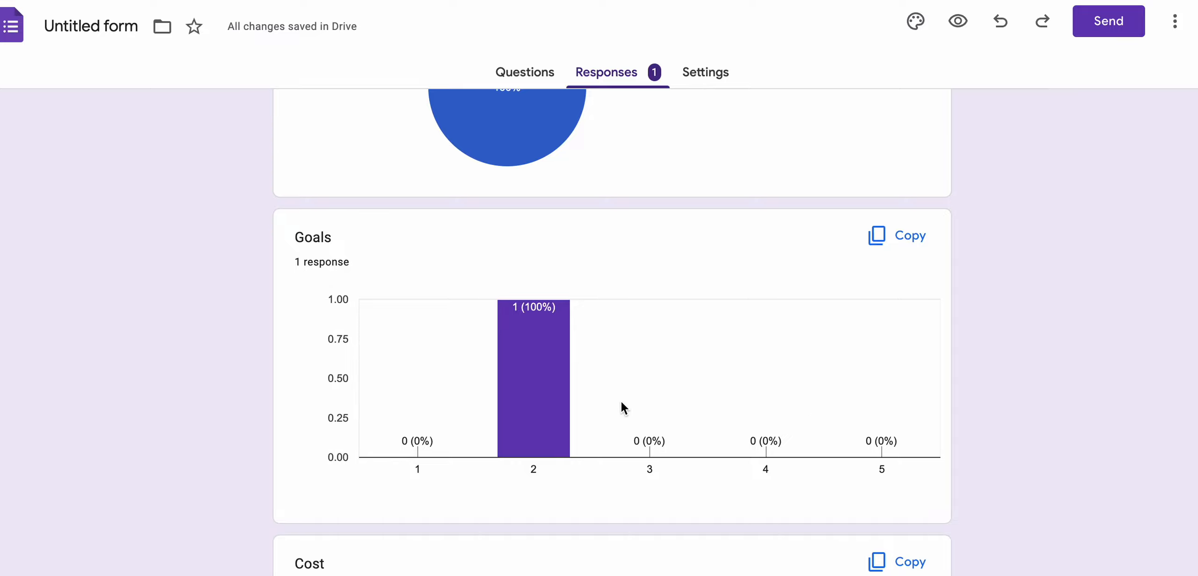
pyautogui.scroll(-1, 620, 406)
pyautogui.moveTo(554, 287)
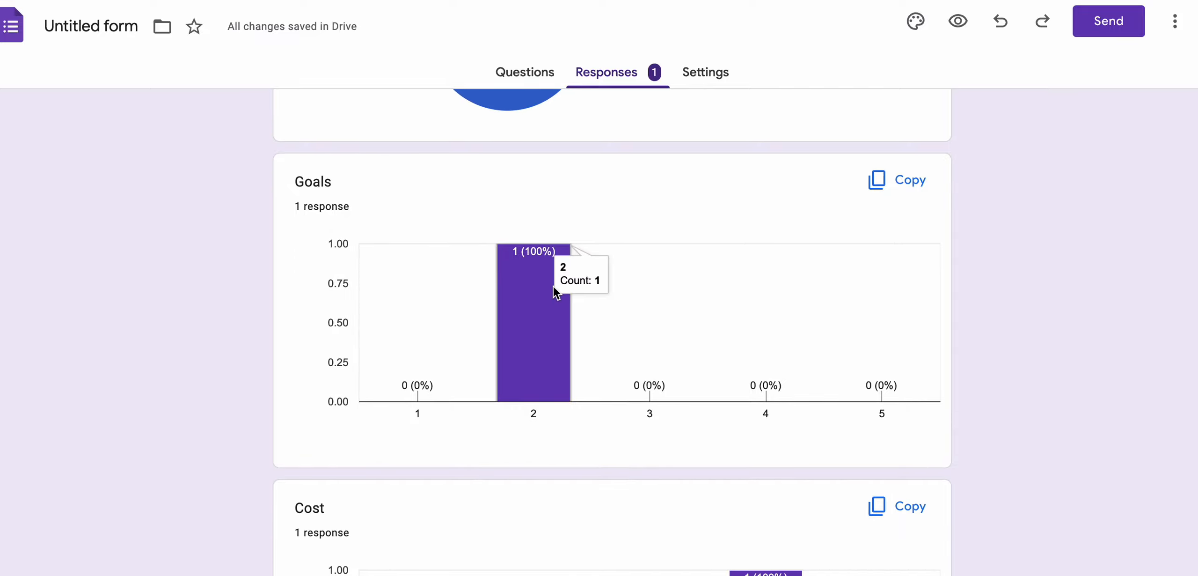
pyautogui.scroll(-3, 552, 284)
pyautogui.scroll(10, 864, 457)
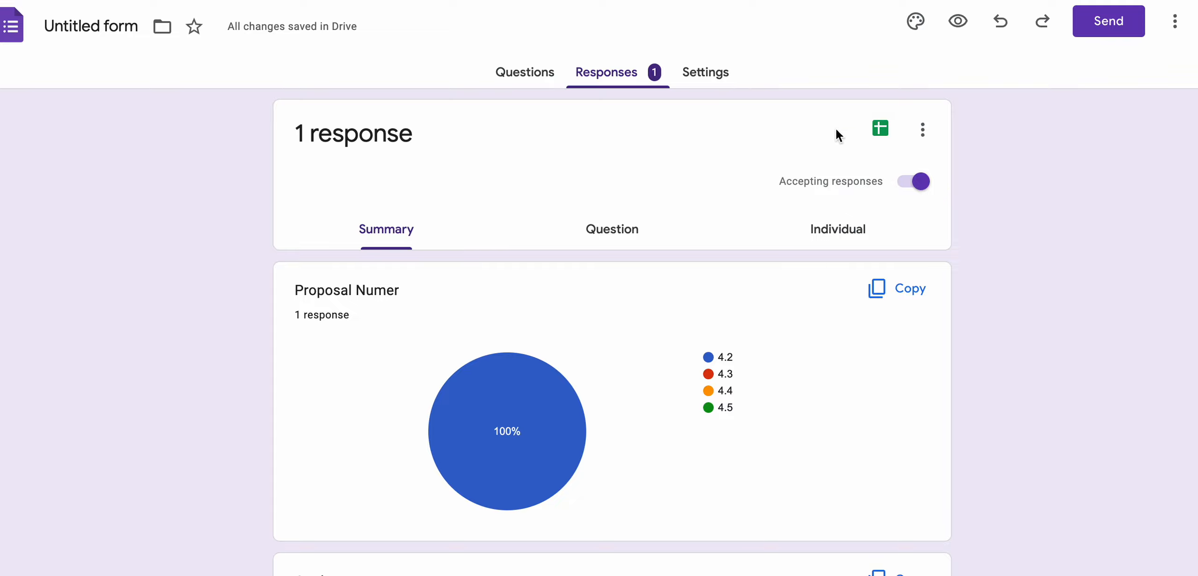
# Send the responses to a new spreadsheet named "Untitled form (Responses)" and sort the sheet A to Z by the Proposal Numer column
pyautogui.click(883, 132)
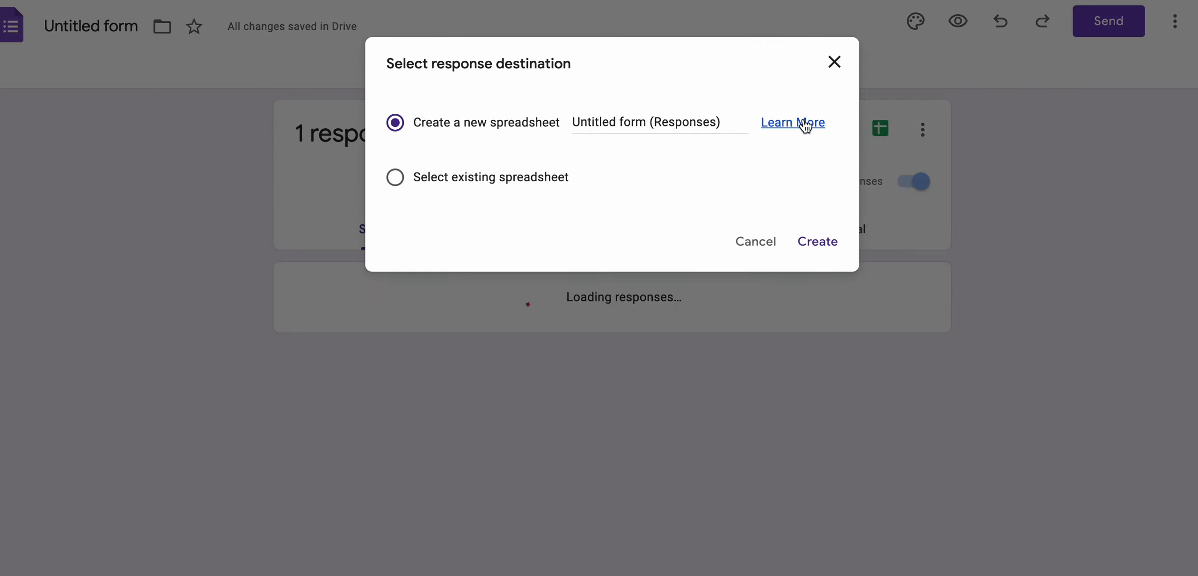
pyautogui.click(806, 242)
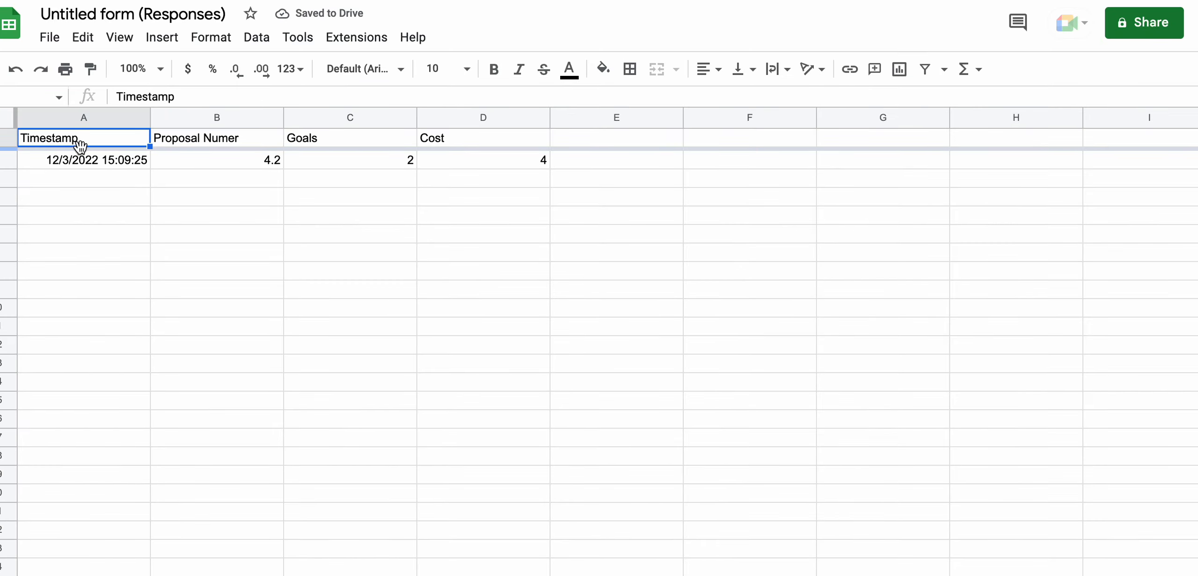
pyautogui.click(276, 118)
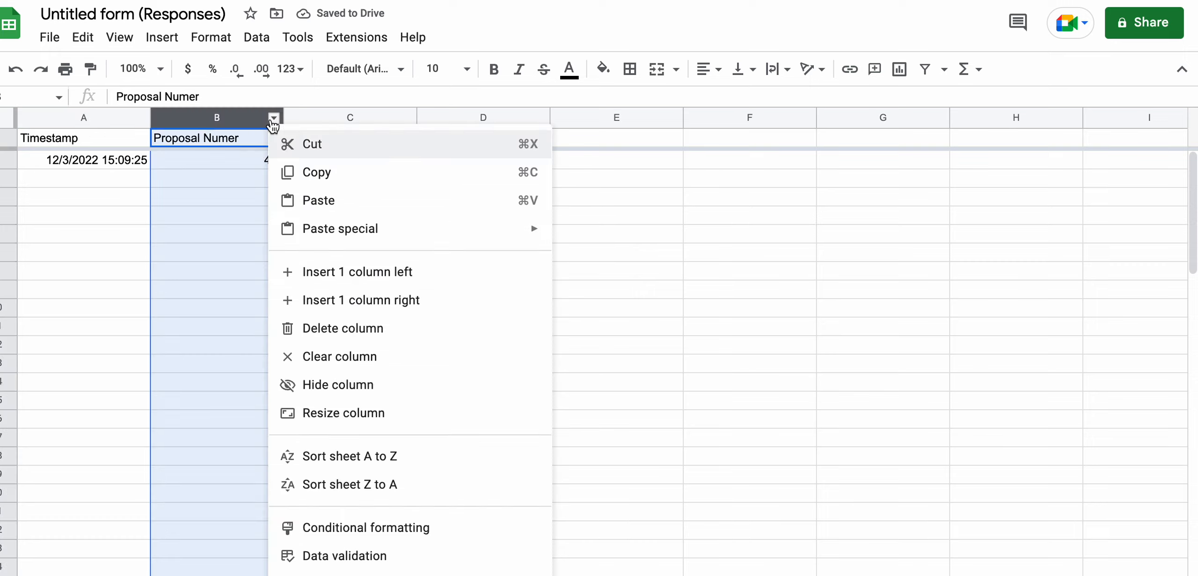
pyautogui.click(323, 457)
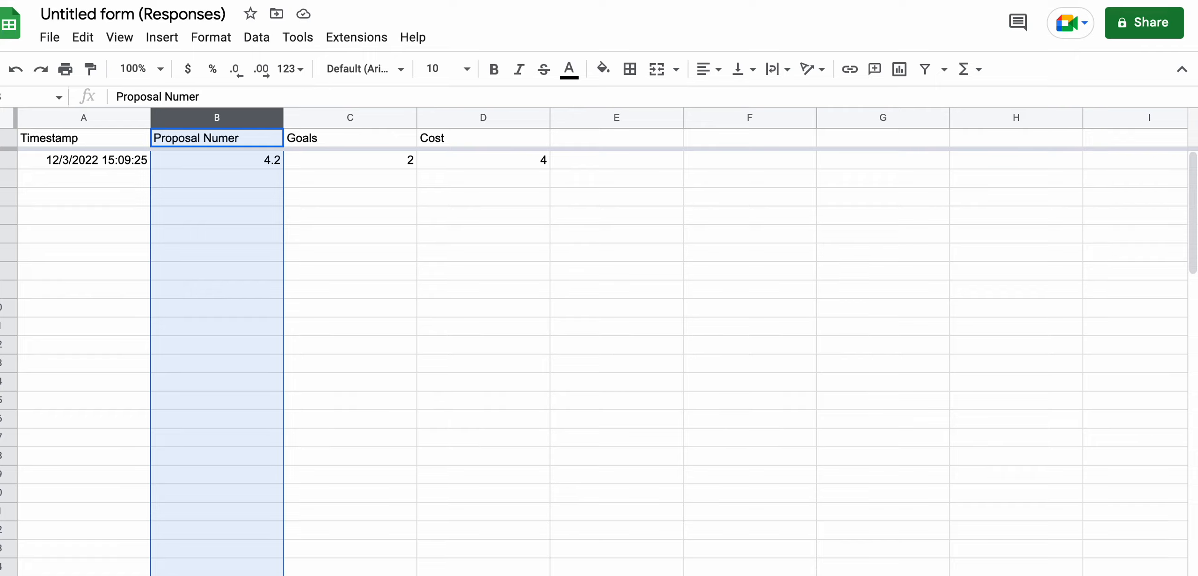
# Go back from the spreadsheet to the form's response summary and review its charts again
pyautogui.click(1046, 1)
pyautogui.scroll(3, 729, 268)
pyautogui.scroll(-8, 729, 268)
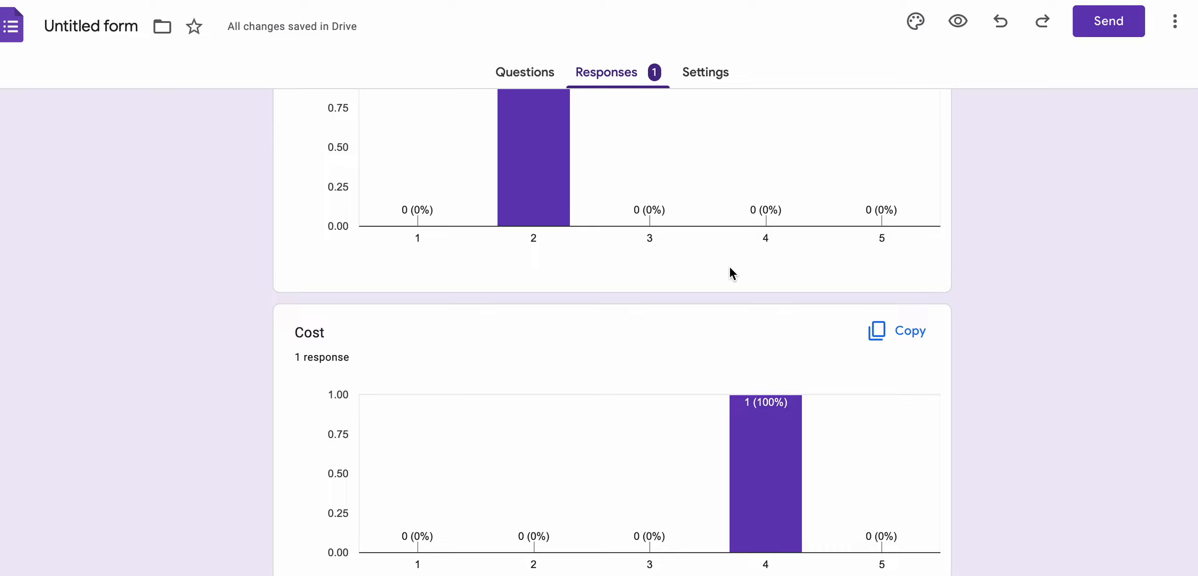
pyautogui.scroll(10, 729, 266)
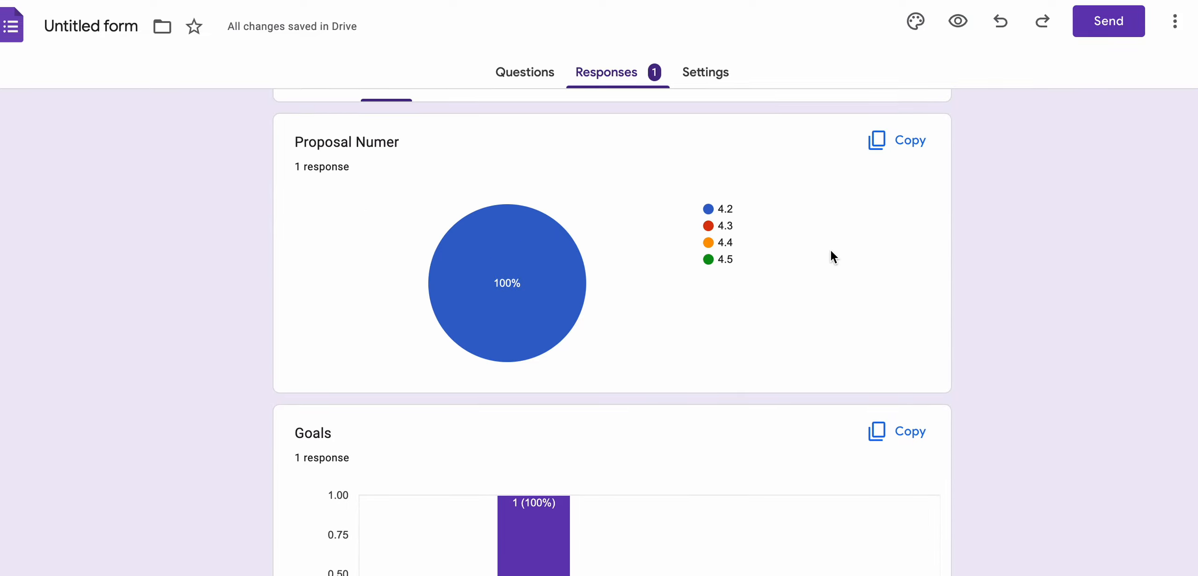
pyautogui.scroll(3, 830, 251)
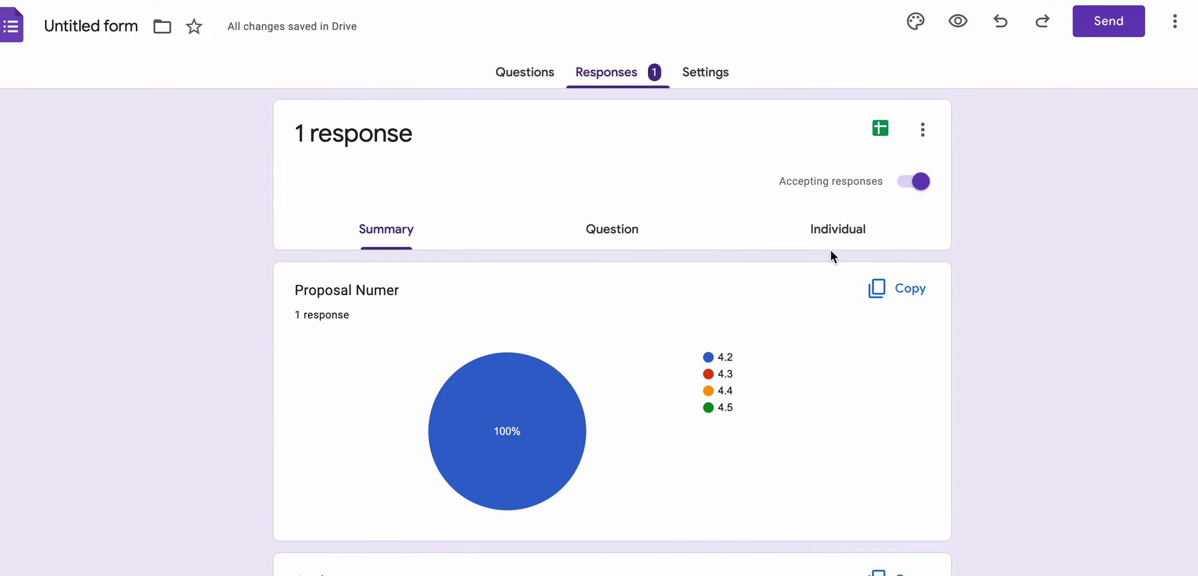